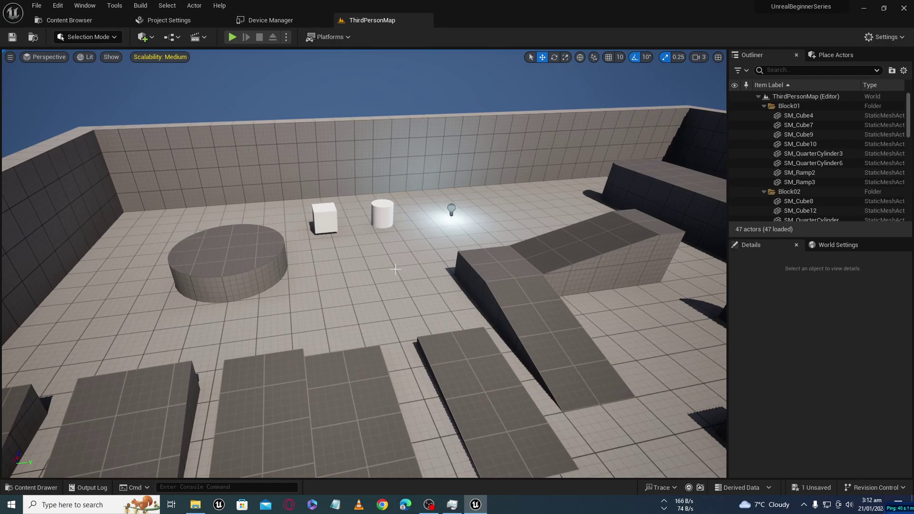
# Look around the level viewport, then start and immediately stop a brief play session
pyautogui.moveTo(395, 269); pyautogui.dragTo(385, 238, button='right')
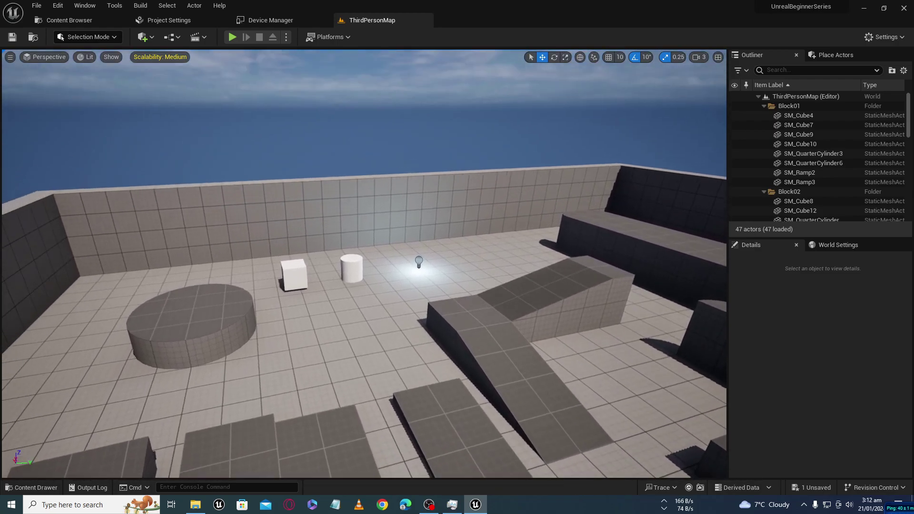
pyautogui.moveTo(385, 238); pyautogui.dragTo(395, 240, button='right')
pyautogui.moveTo(391, 274); pyautogui.dragTo(390, 272, button='right')
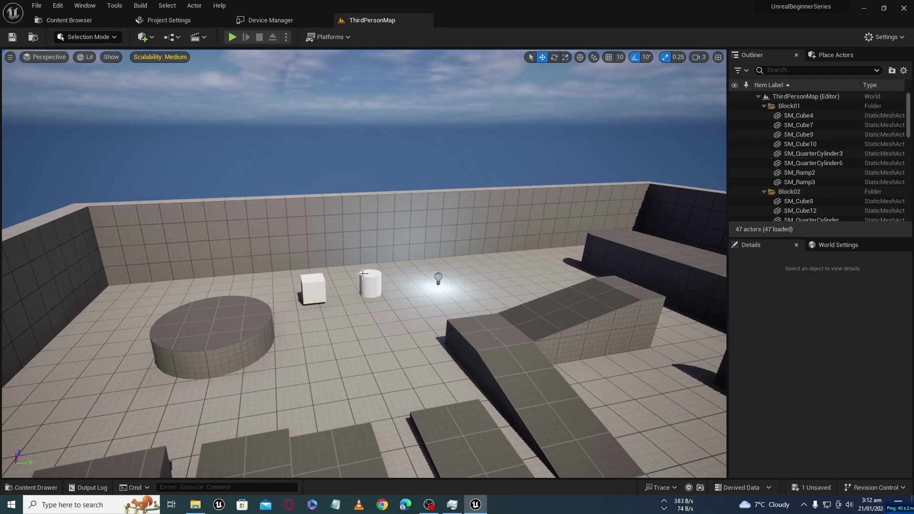
pyautogui.moveTo(369, 274); pyautogui.dragTo(381, 266, button='right')
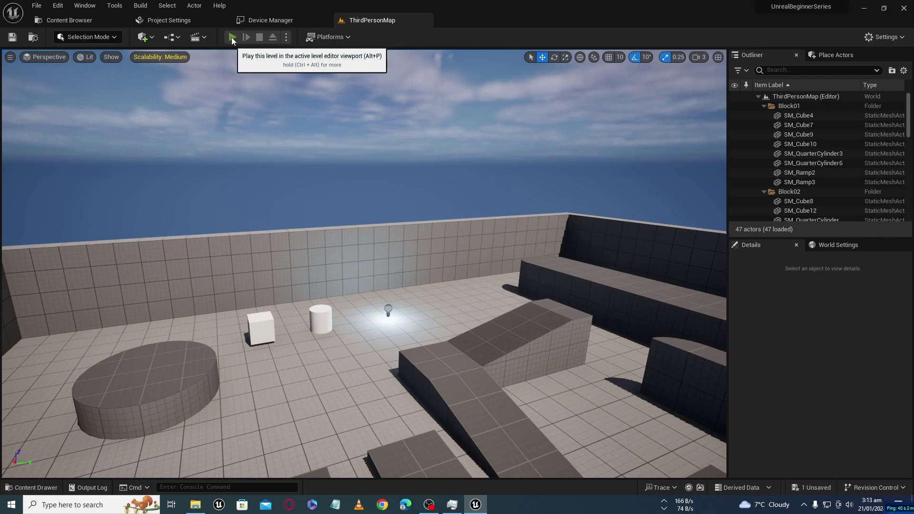
pyautogui.click(232, 38)
pyautogui.press('Escape')
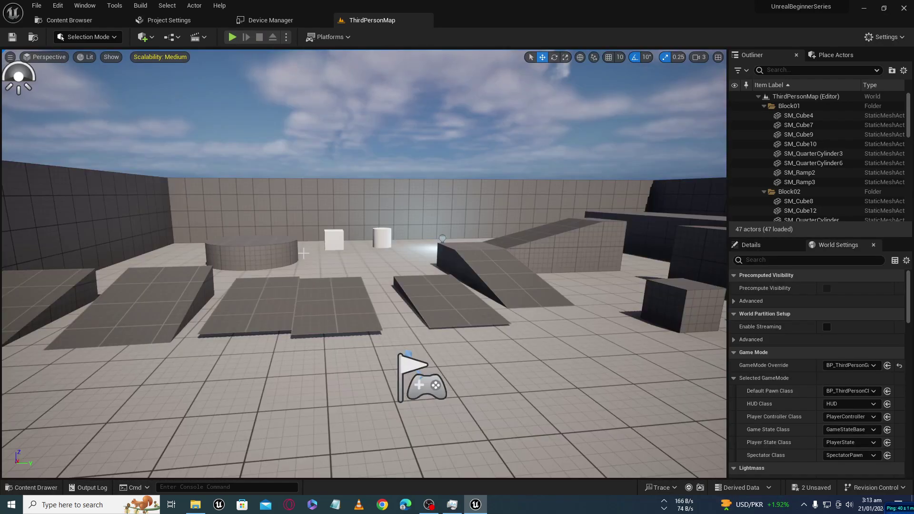
# Play the level and run the character around with W, A, S and D
pyautogui.click(233, 37)
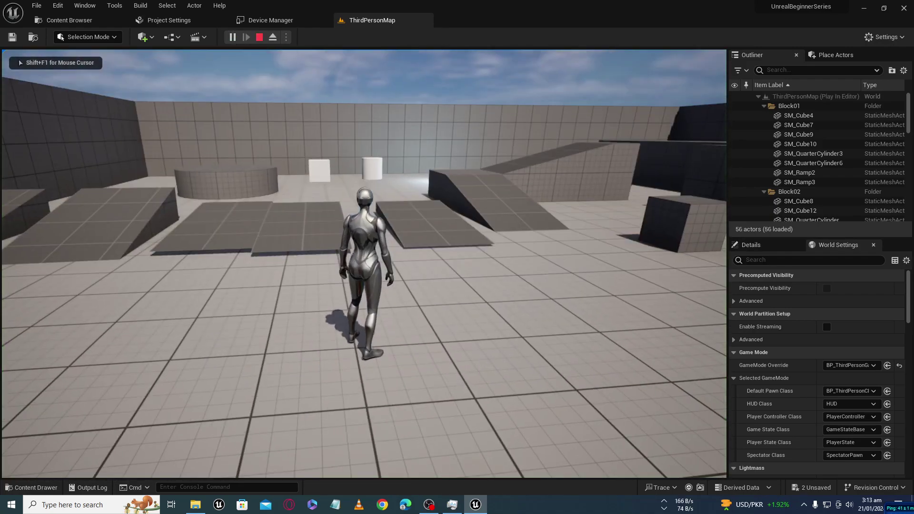
pyautogui.press('w')
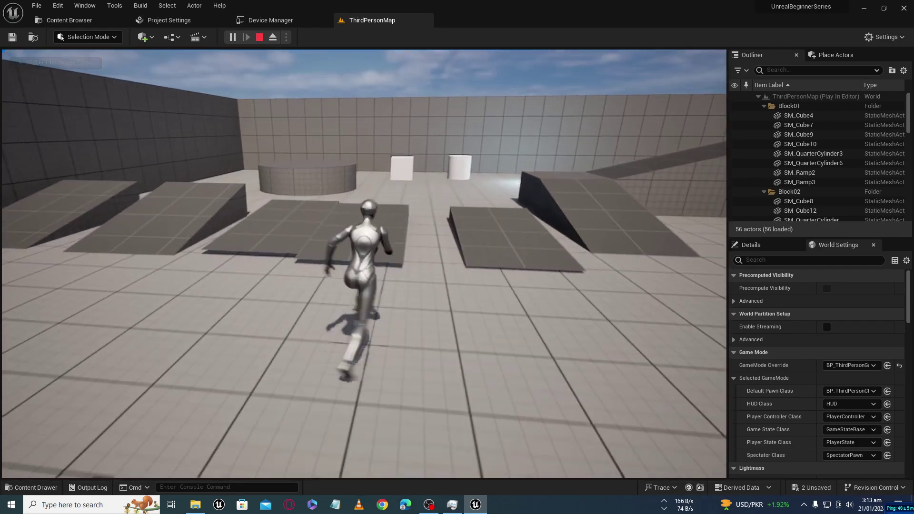
pyautogui.press('a')
pyautogui.press('d')
pyautogui.press('s')
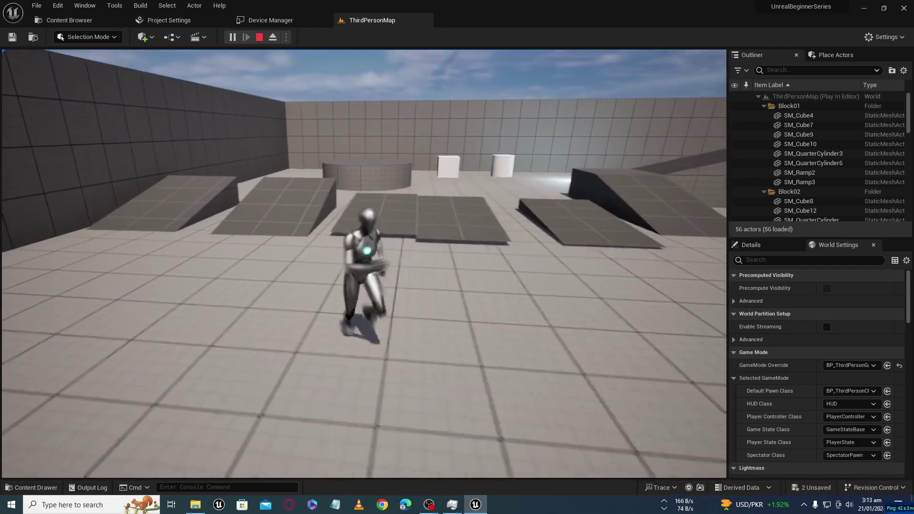
pyautogui.press('d')
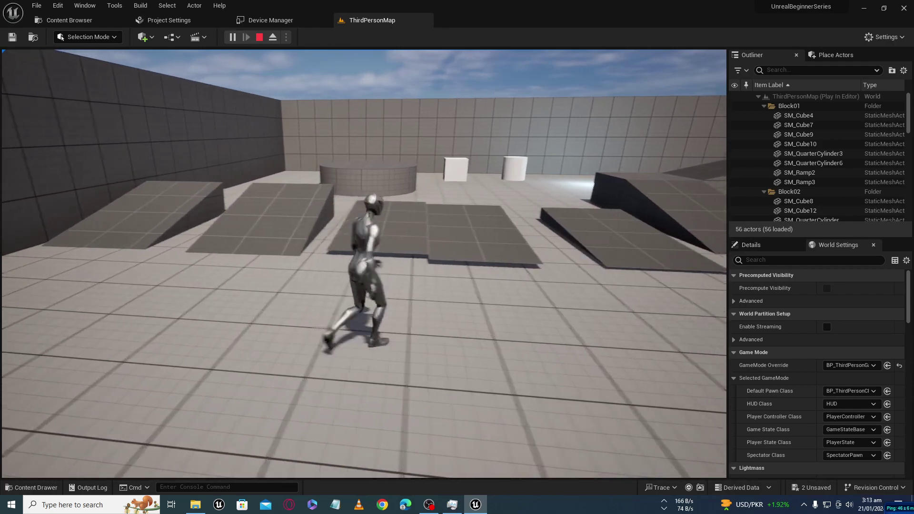
pyautogui.press('d')
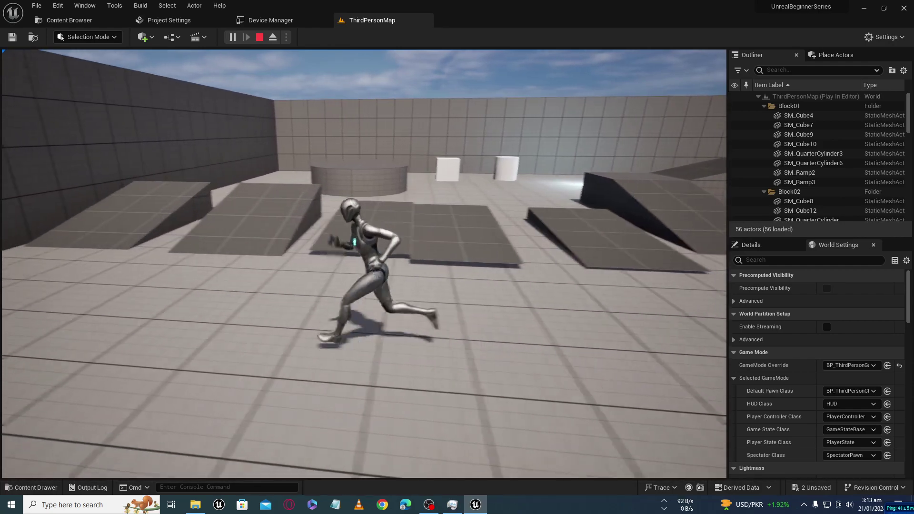
pyautogui.press('d')
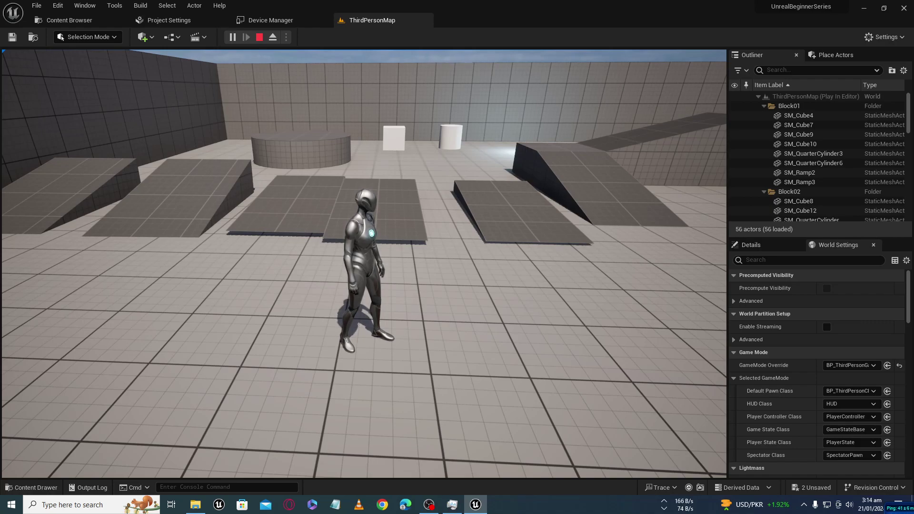
# Run the character left, turn it to face the camera, jump twice, then stop playing
pyautogui.press('a')
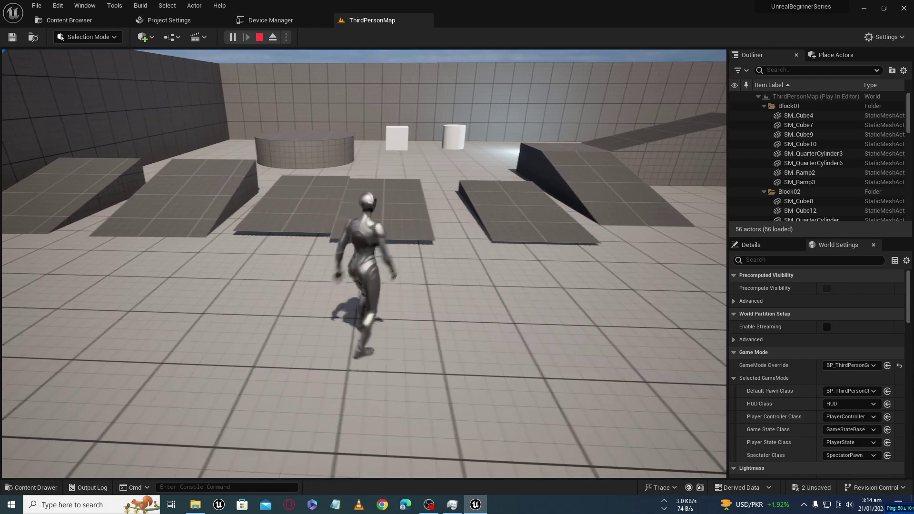
pyautogui.press('w')
pyautogui.press('a')
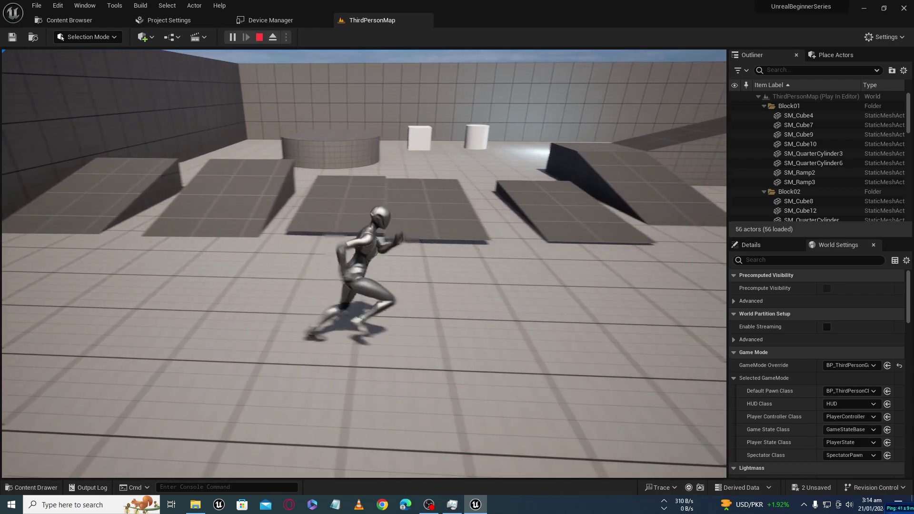
pyautogui.press('s')
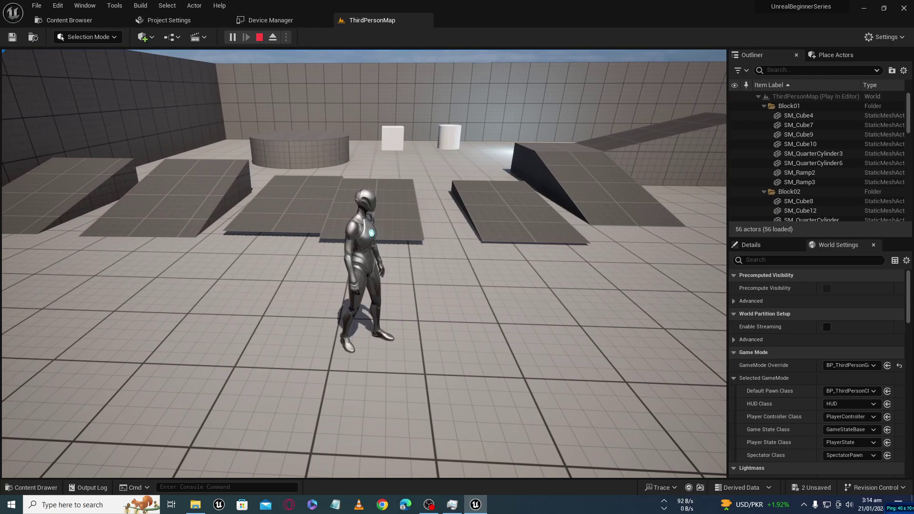
pyautogui.press('space')
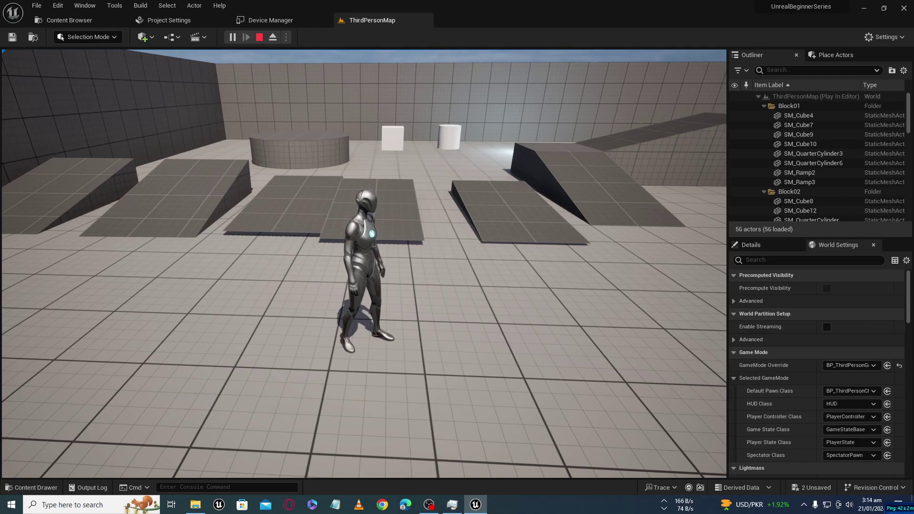
pyautogui.press('space')
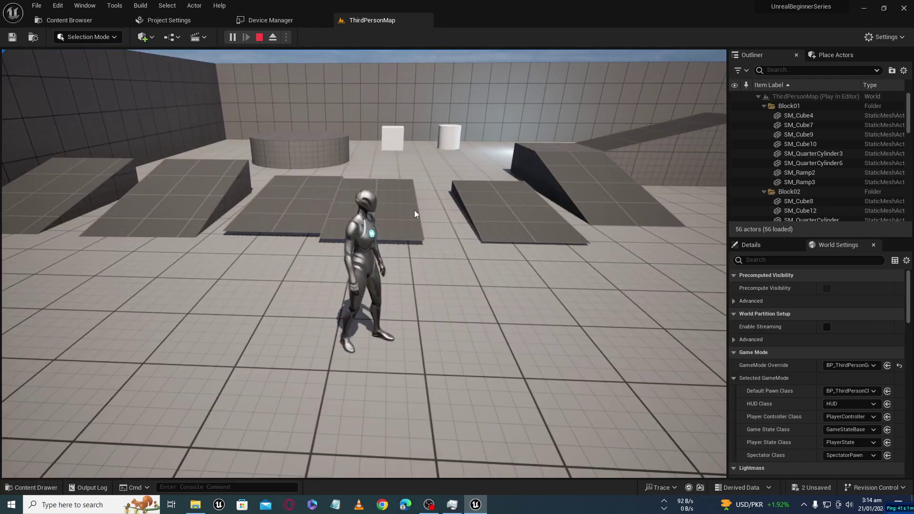
pyautogui.press('Escape')
# Browse to Content > ThirdPerson > Blueprints and place BP_ThirdPersonCharacter into the level
pyautogui.hotkey('ctrl', 'space')
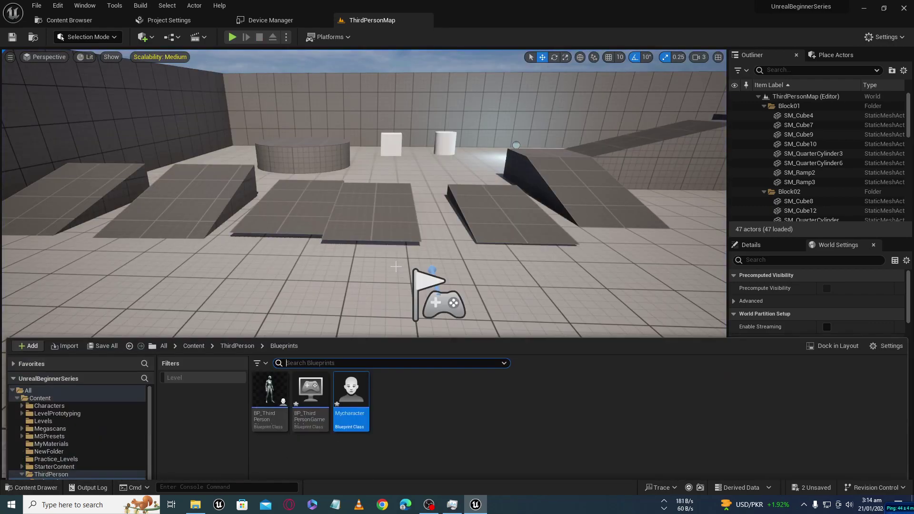
pyautogui.click(195, 305)
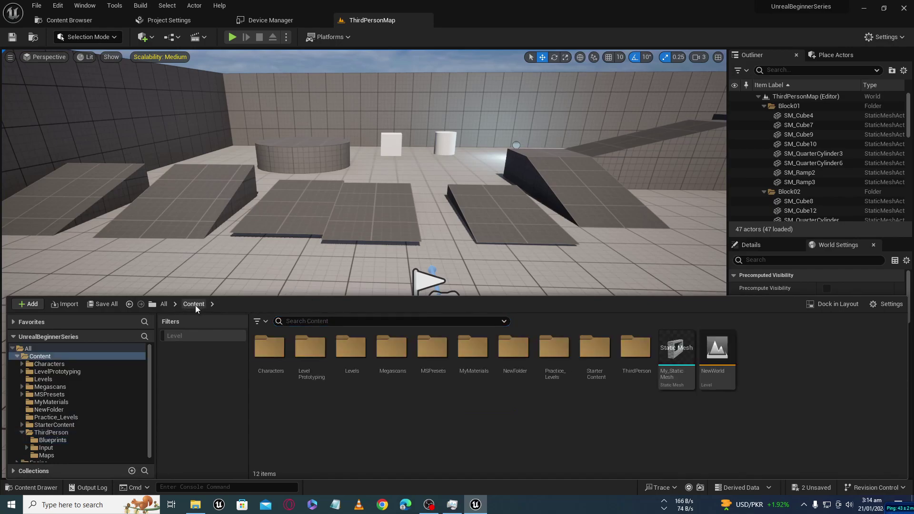
pyautogui.doubleClick(636, 362)
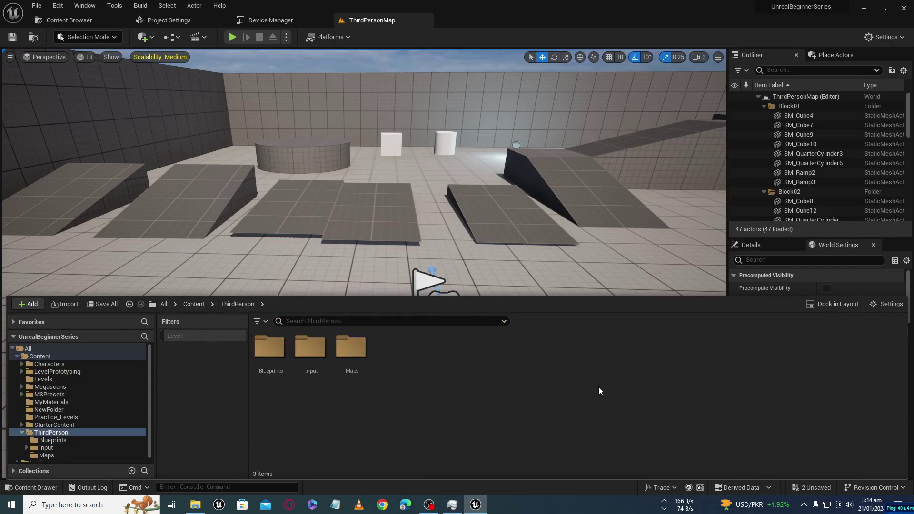
pyautogui.doubleClick(272, 369)
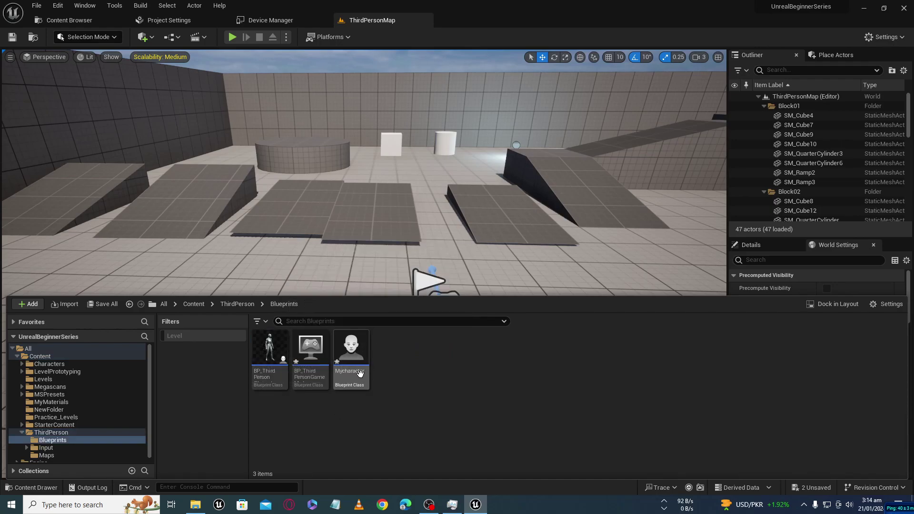
pyautogui.click(269, 361)
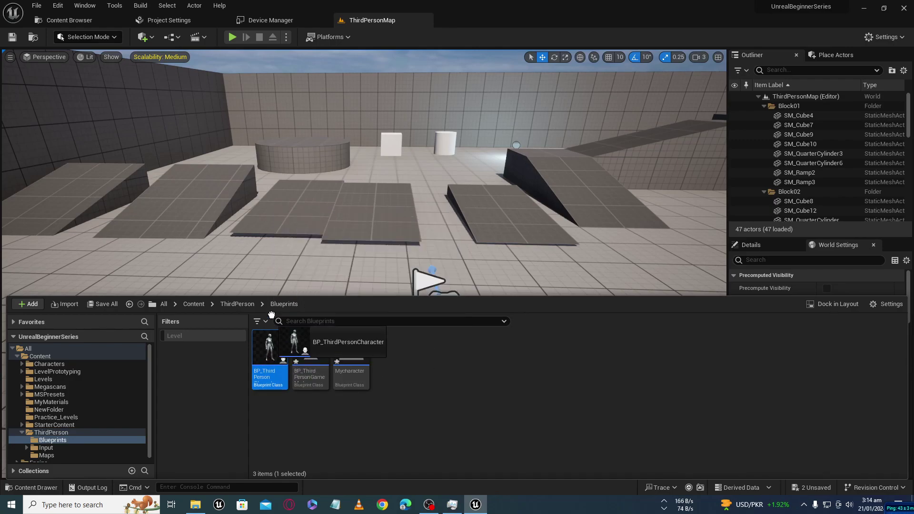
pyautogui.moveTo(267, 355); pyautogui.dragTo(277, 290)
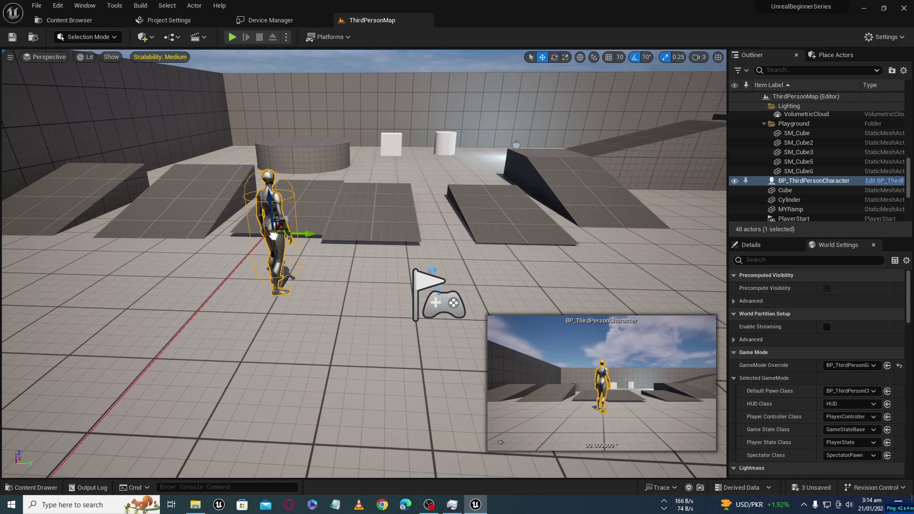
# Remove BP_ThirdPersonCharacter from the level and delete the Mycharacter Blueprint asset
pyautogui.press('Delete')
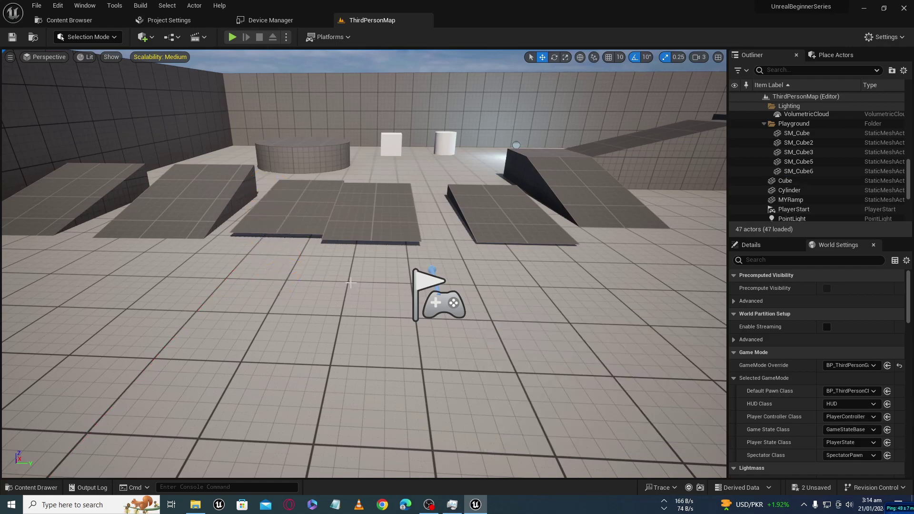
pyautogui.hotkey('ctrl', 'space')
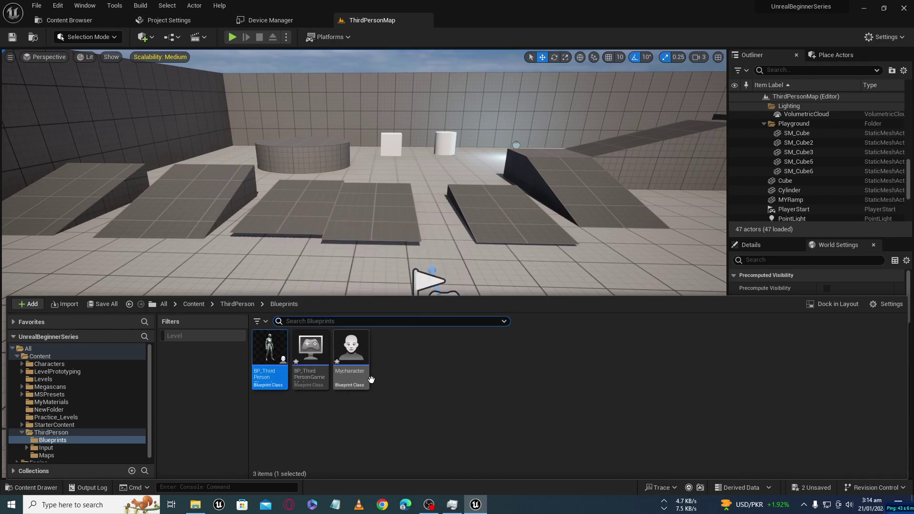
pyautogui.click(351, 355)
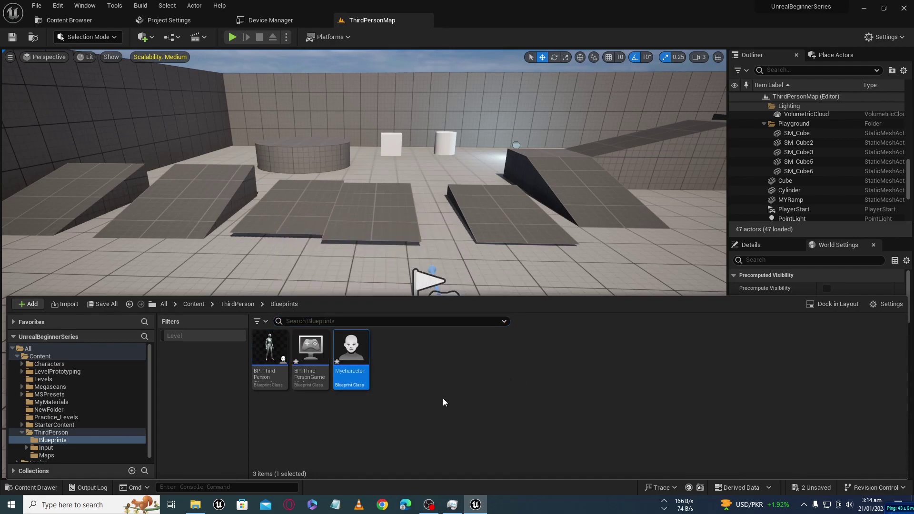
pyautogui.press('Delete')
pyautogui.click(438, 407)
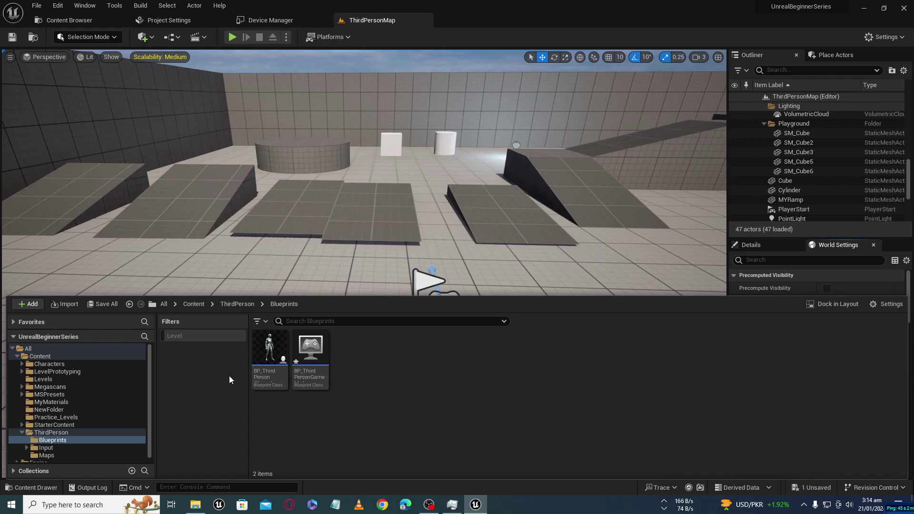
# Open BP_ThirdPersonCharacter and zoom its Event Graph onto the IA_Look yaw and pitch input nodes
pyautogui.doubleClick(267, 358)
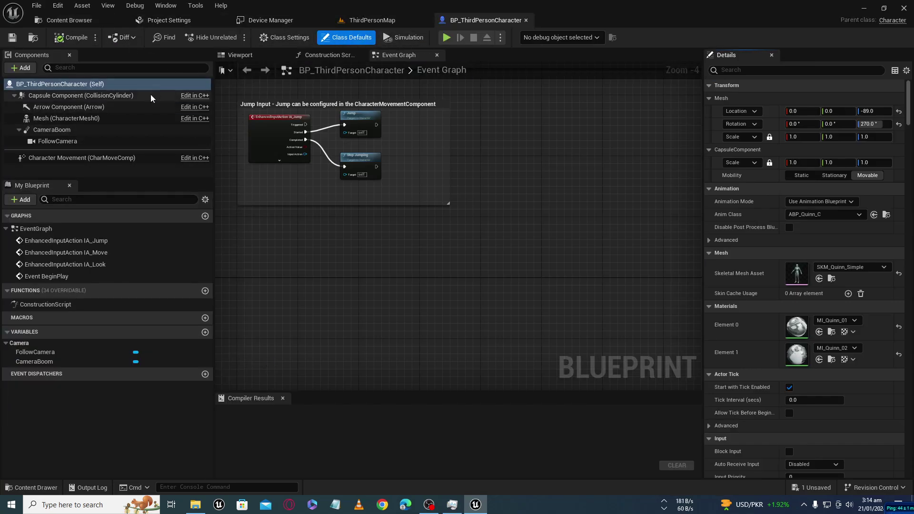
pyautogui.moveTo(526, 200); pyautogui.dragTo(539, 253, button='right')
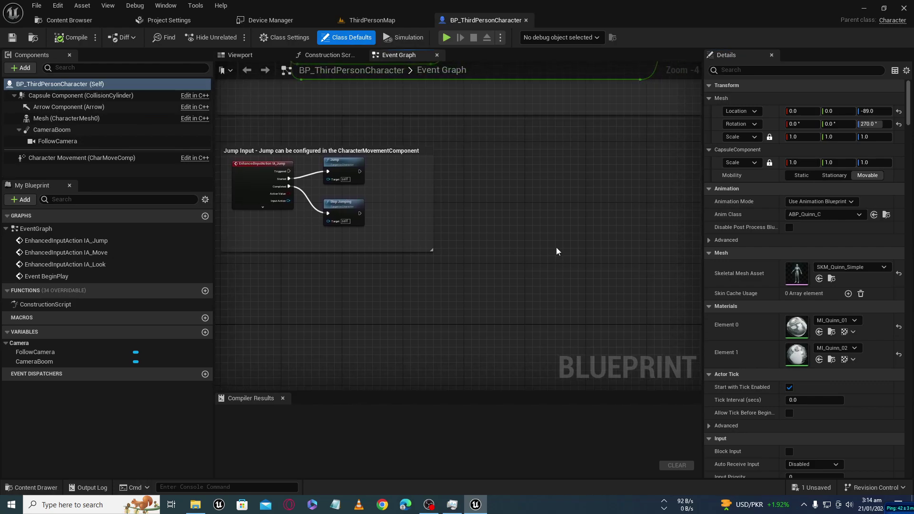
pyautogui.scroll(-4, 555, 249)
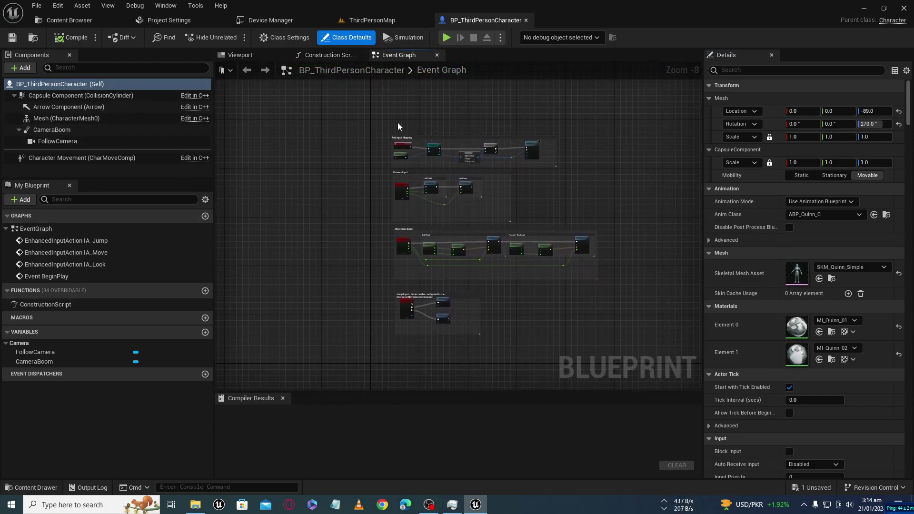
pyautogui.moveTo(398, 122); pyautogui.dragTo(337, 121, button='right')
pyautogui.scroll(1, 406, 164)
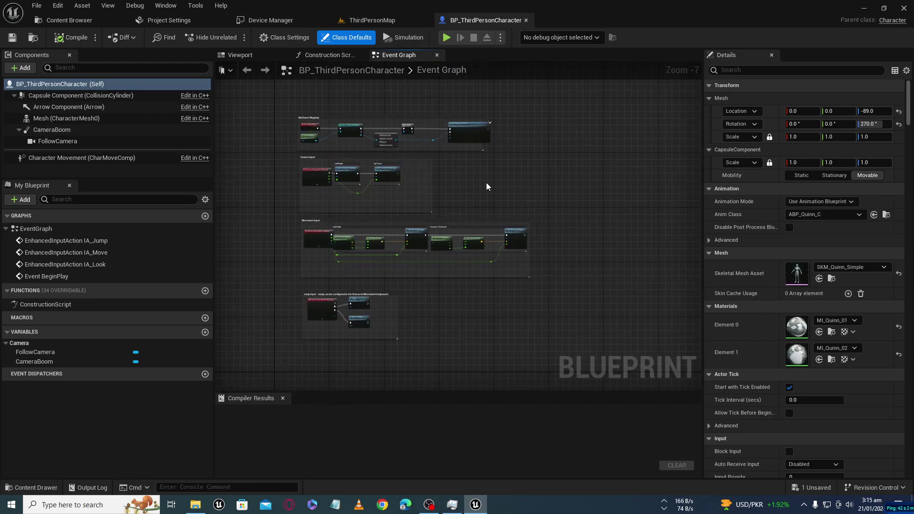
pyautogui.scroll(1, 495, 193)
pyautogui.scroll(1, 503, 198)
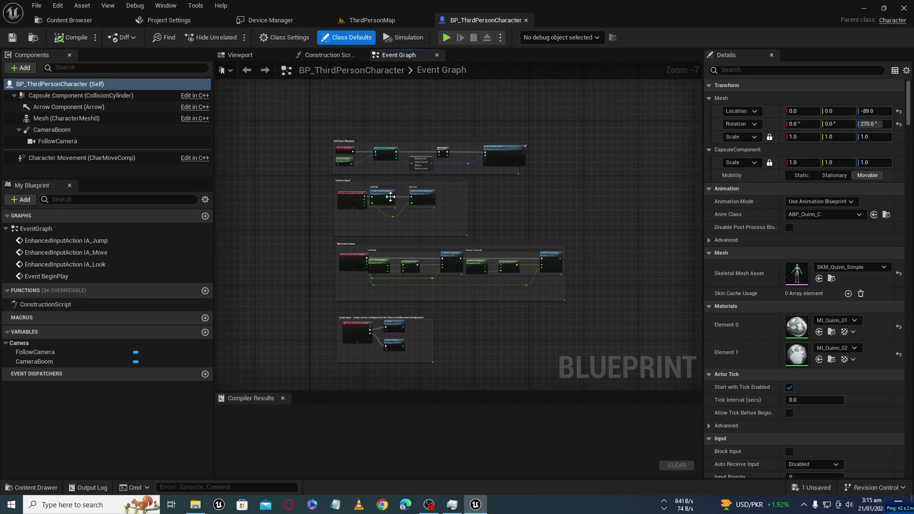
pyautogui.scroll(1, 387, 198)
pyautogui.scroll(4, 341, 184)
pyautogui.click(341, 184)
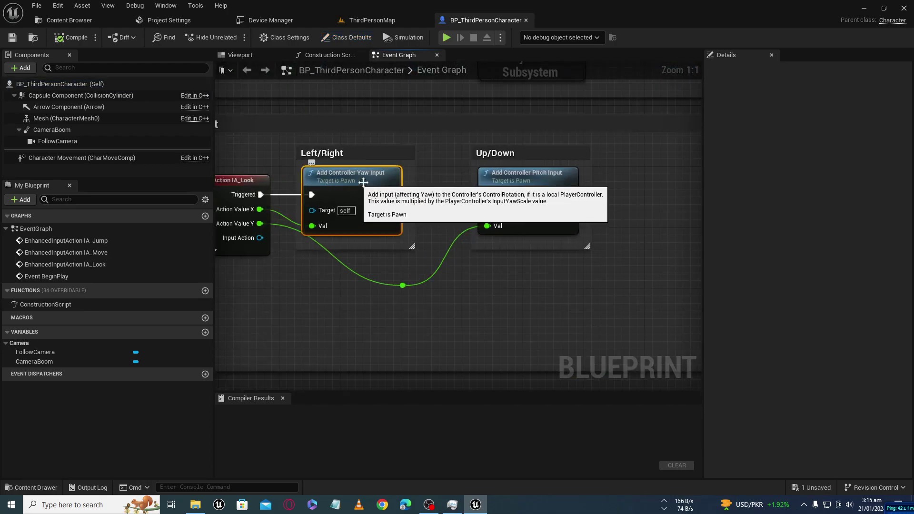
pyautogui.click(495, 177)
pyautogui.click(340, 176)
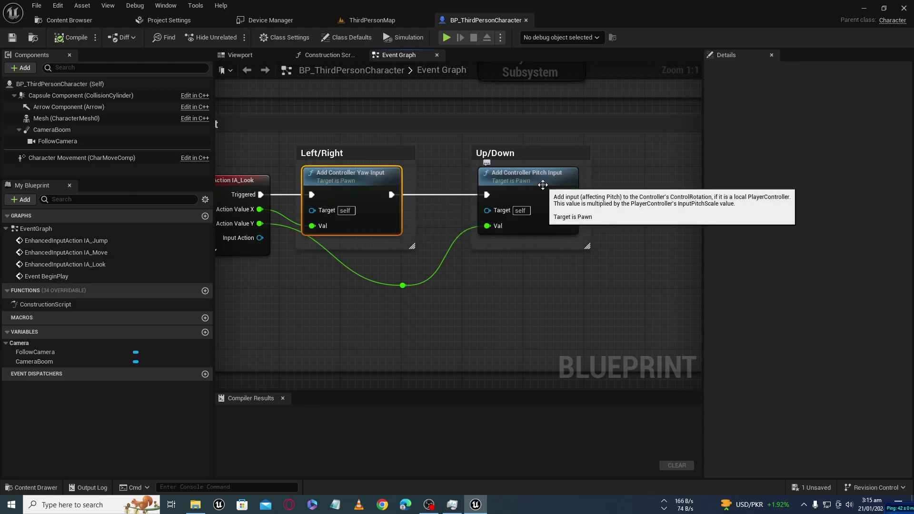
pyautogui.moveTo(542, 184); pyautogui.dragTo(406, 186, button='right')
pyautogui.rightClick(507, 173)
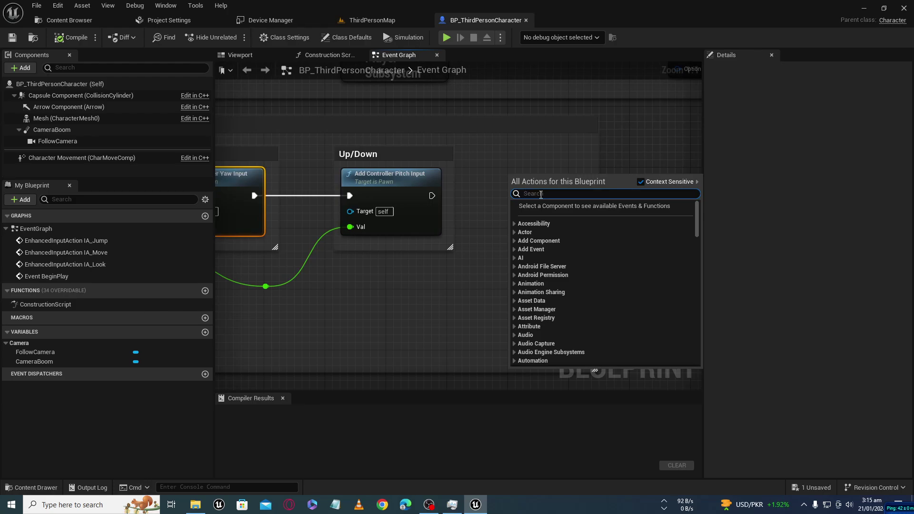
pyautogui.write('jump')
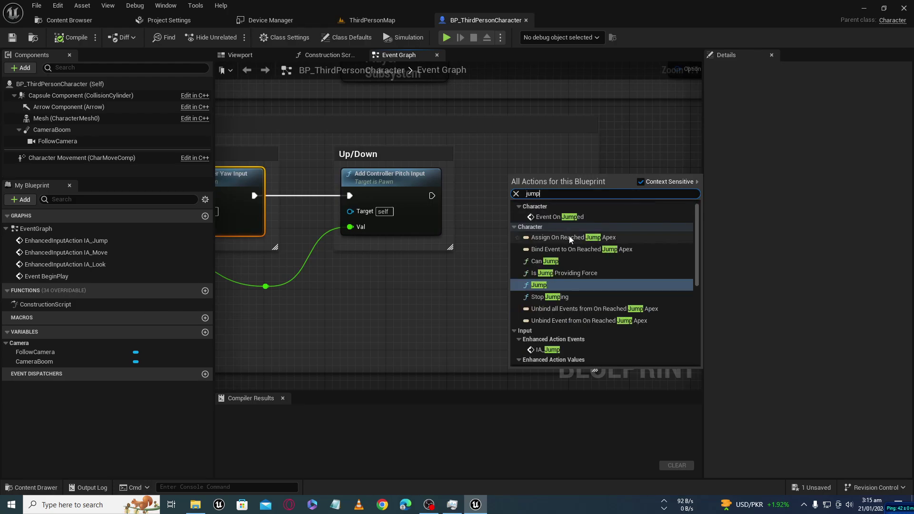
pyautogui.scroll(-5, 569, 237)
pyautogui.scroll(-5, 570, 237)
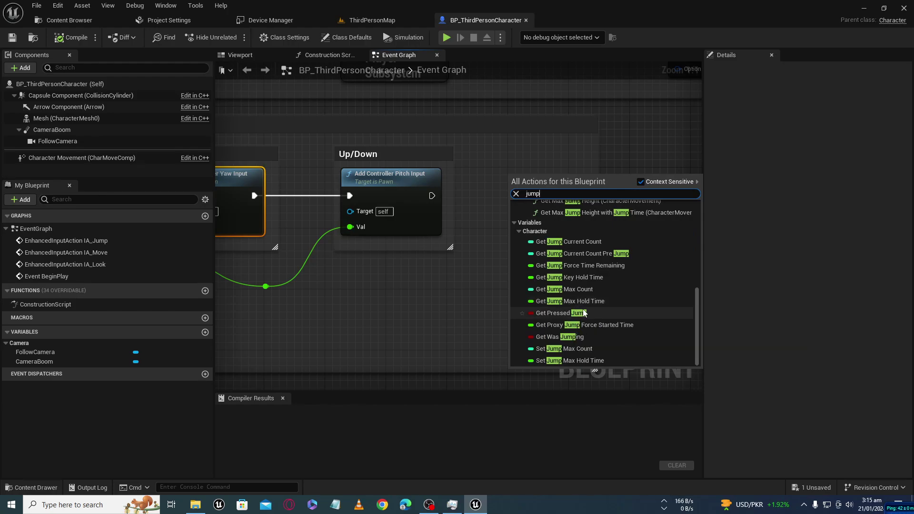
pyautogui.scroll(3, 601, 300)
pyautogui.scroll(3, 601, 300)
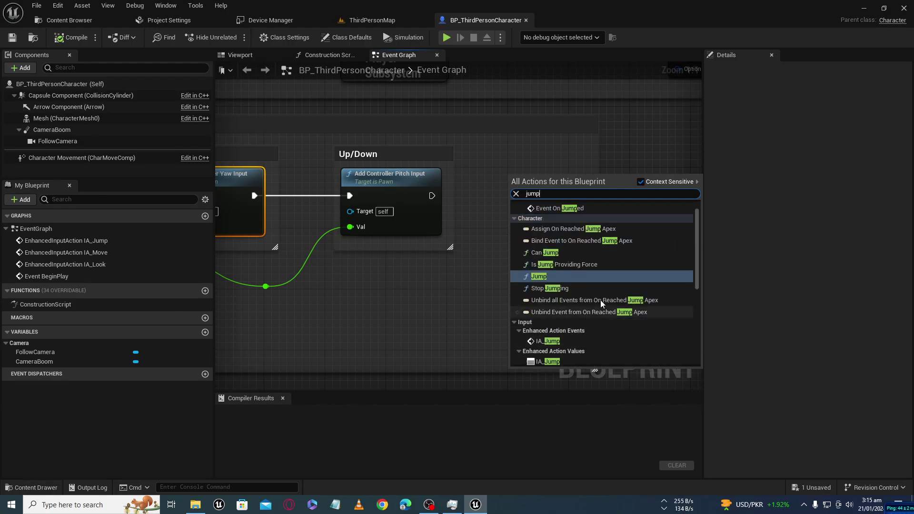
pyautogui.scroll(1, 601, 299)
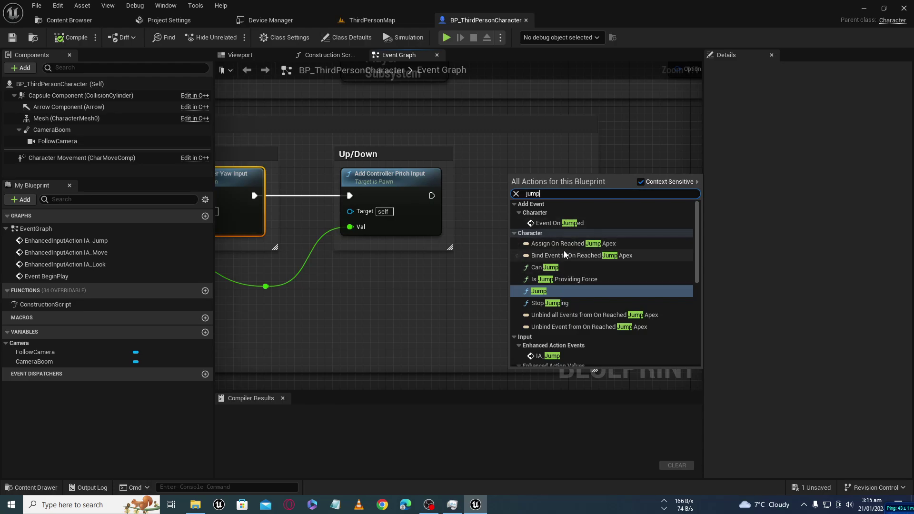
pyautogui.click(466, 316)
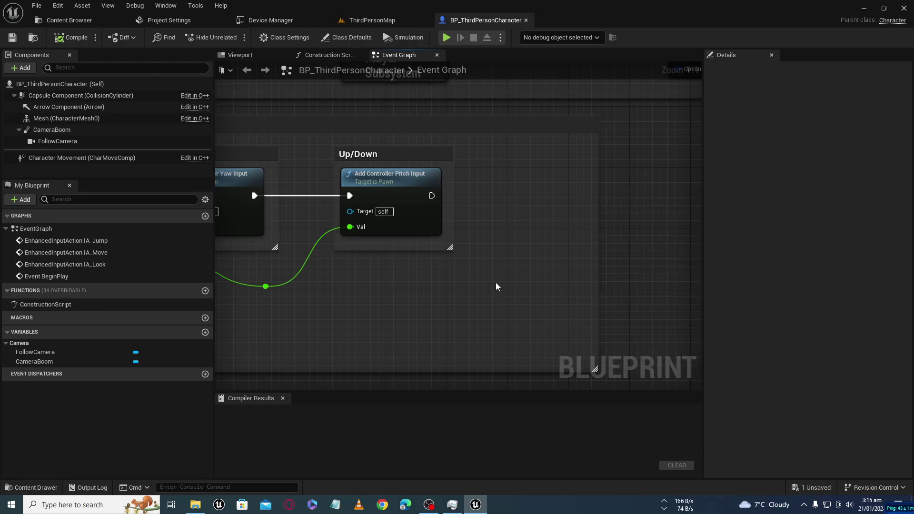
pyautogui.scroll(-8, 495, 282)
# Inspect the IA_Jump event, Jump and Stop Jumping nodes, then launch a standalone game preview
pyautogui.moveTo(495, 287); pyautogui.dragTo(495, 195, button='right')
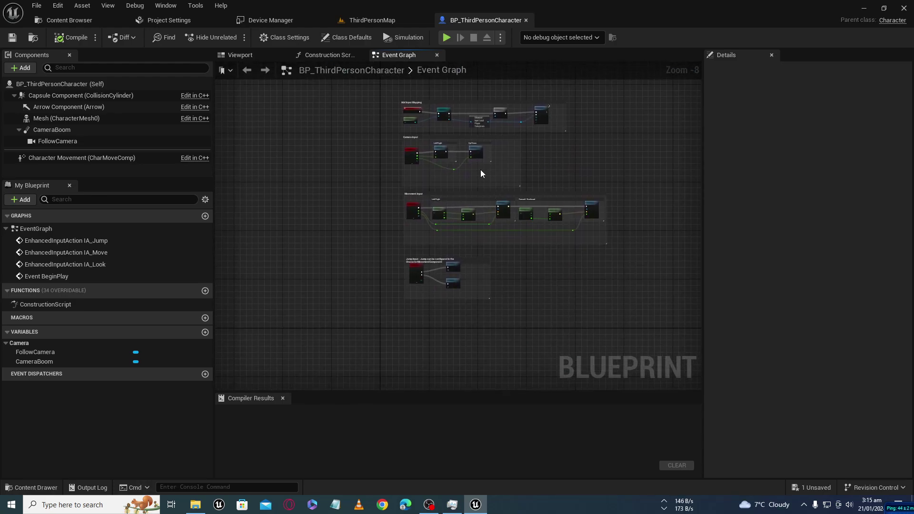
pyautogui.scroll(8, 470, 239)
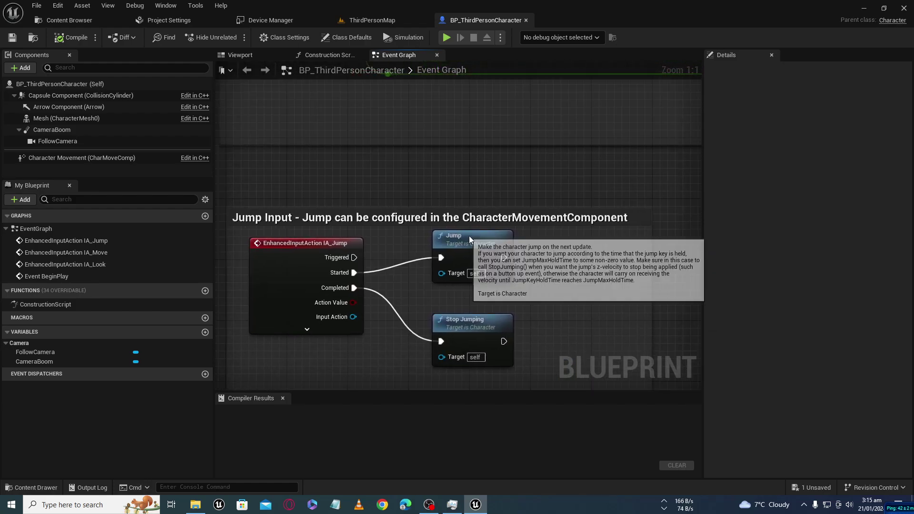
pyautogui.click(470, 239)
pyautogui.moveTo(387, 267); pyautogui.dragTo(372, 250, button='right')
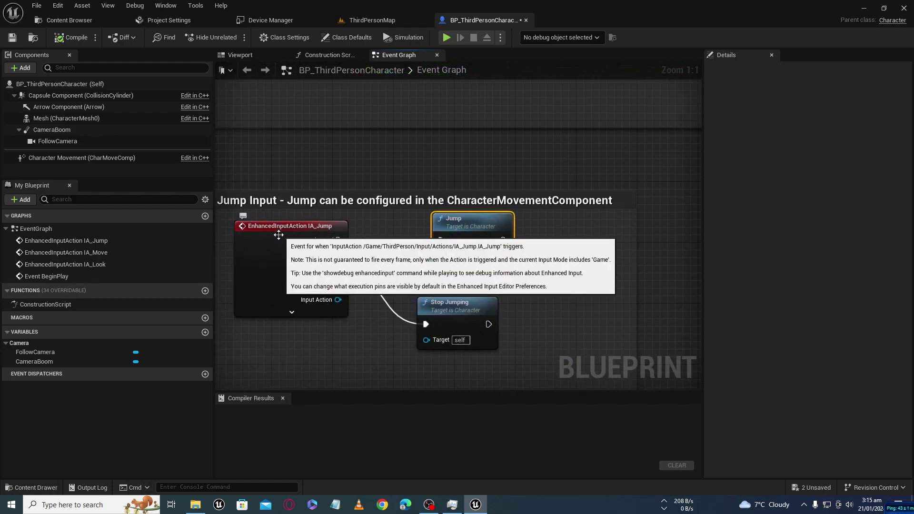
pyautogui.click(313, 223)
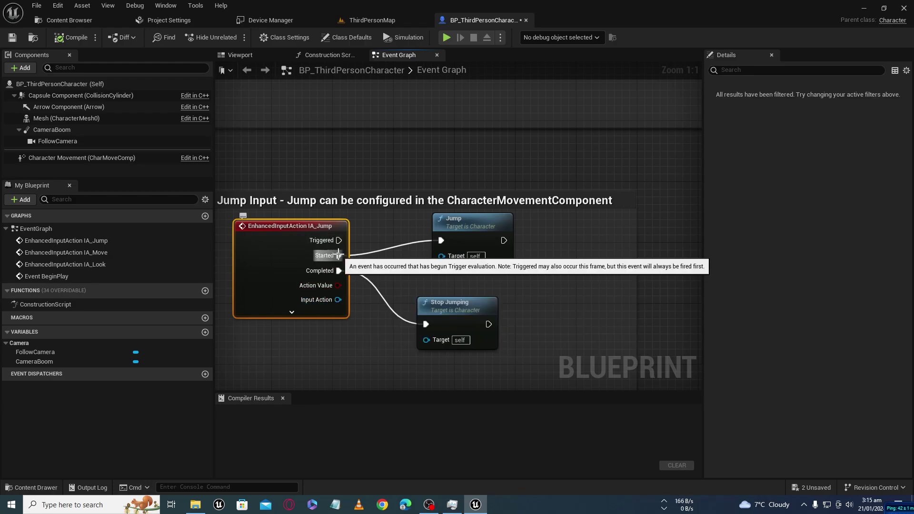
pyautogui.click(451, 237)
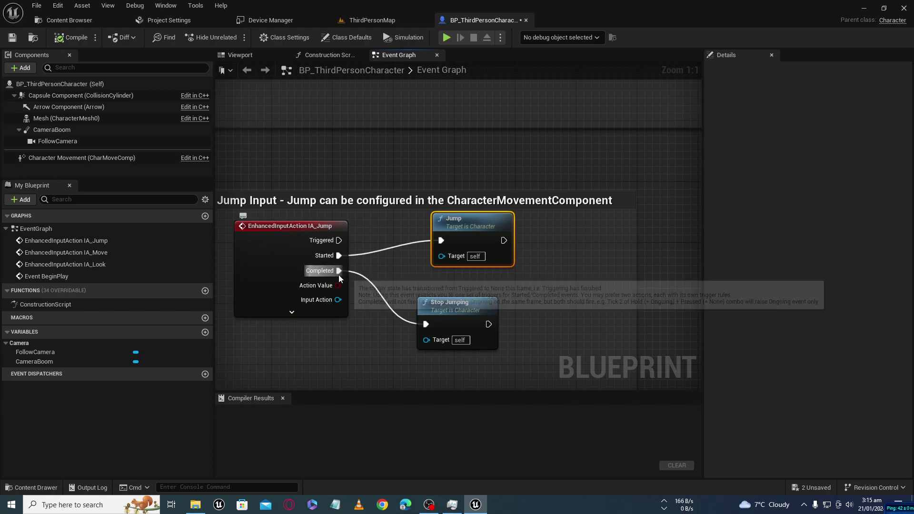
pyautogui.moveTo(446, 312)
pyautogui.mouseDown()
pyautogui.moveTo(453, 304)
pyautogui.moveTo(454, 314)
pyautogui.mouseUp()
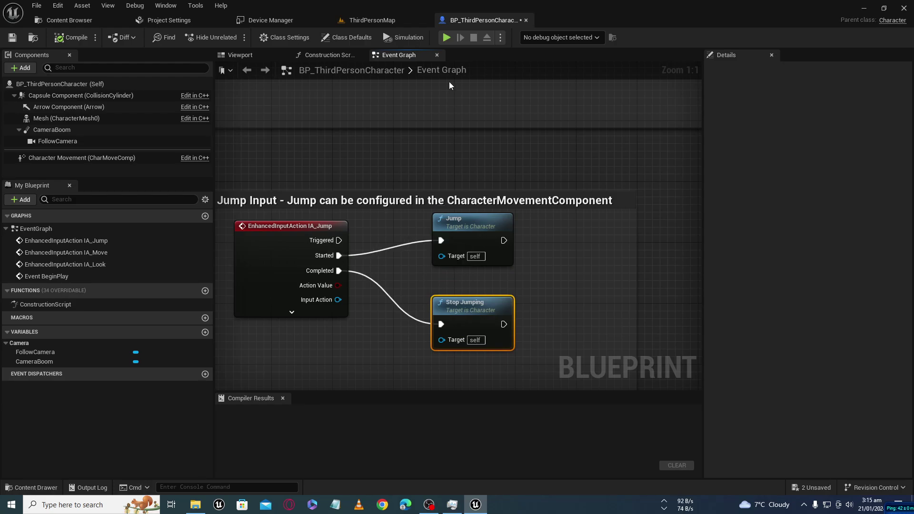
pyautogui.click(450, 40)
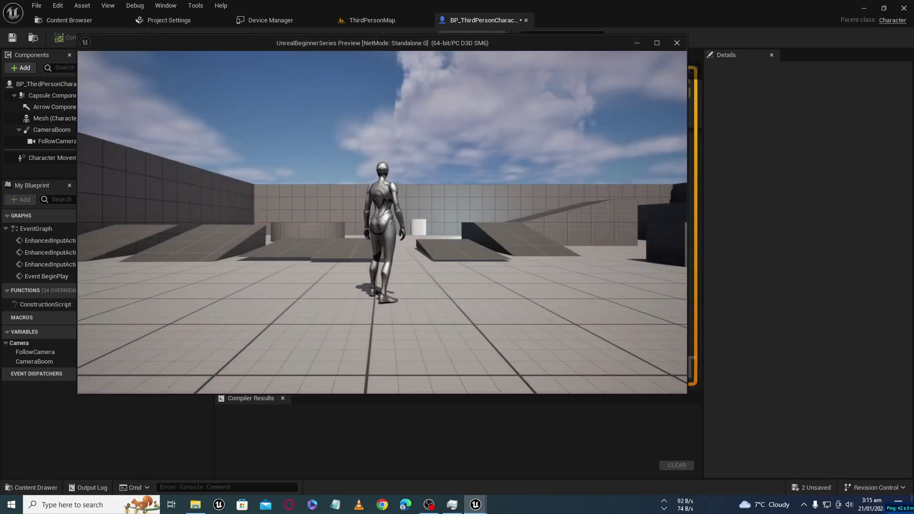
# Jump once in the preview, exit it, and break the Started-to-Jump wire
pyautogui.press('space')
pyautogui.press('space')
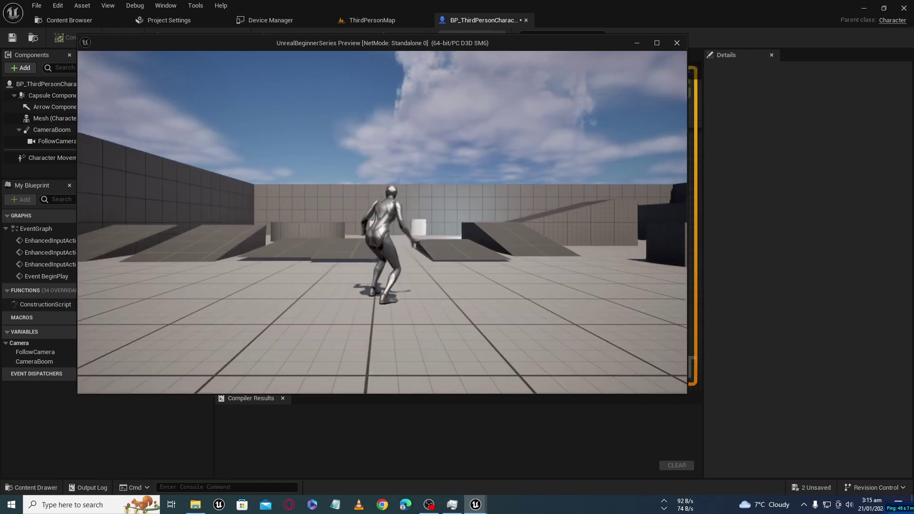
pyautogui.press('Escape')
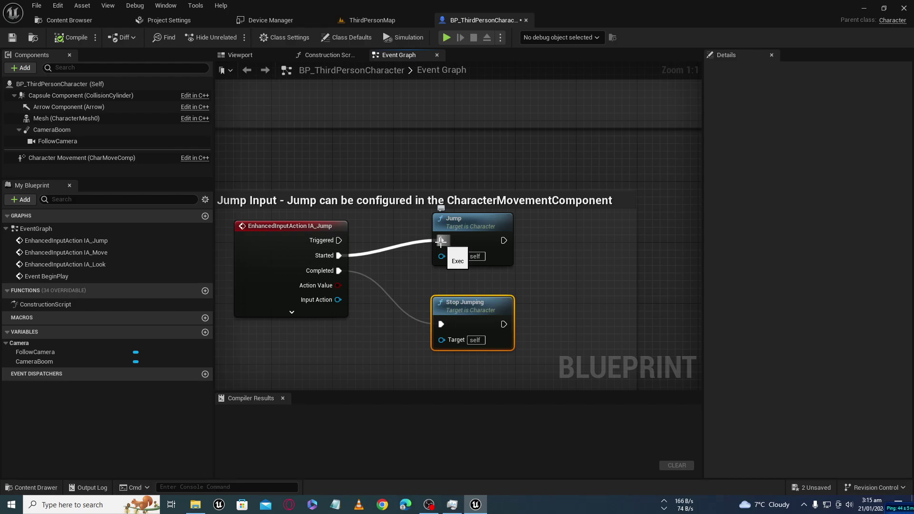
pyautogui.keyDown('alt'); pyautogui.click(441, 242); pyautogui.keyUp('alt')
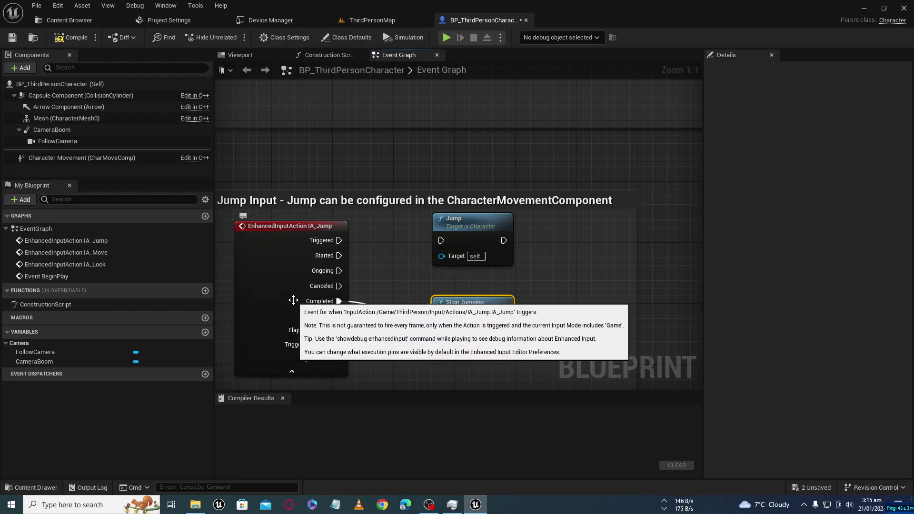
# Expand IA_Jump's advanced pins and test-play the game with Jump left unwired
pyautogui.click(291, 298)
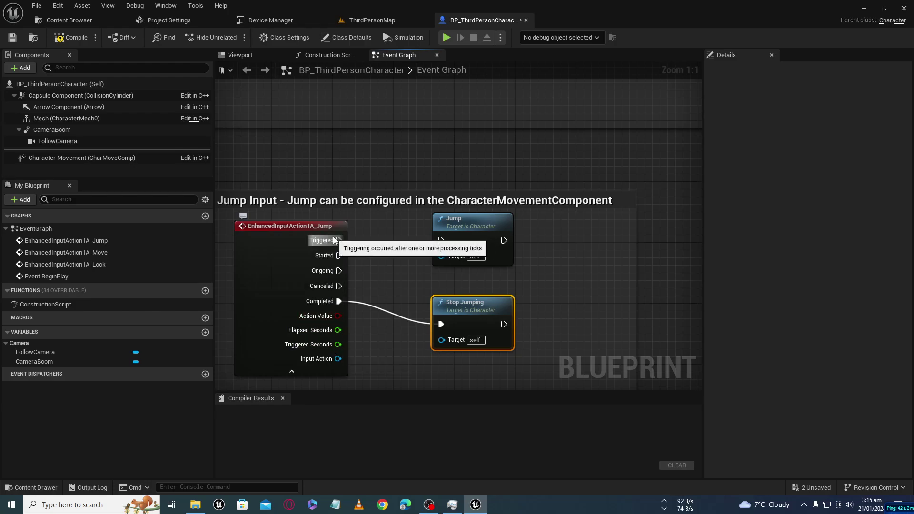
pyautogui.moveTo(457, 224)
pyautogui.mouseDown()
pyautogui.moveTo(448, 232)
pyautogui.moveTo(456, 232)
pyautogui.mouseUp()
pyautogui.click(446, 38)
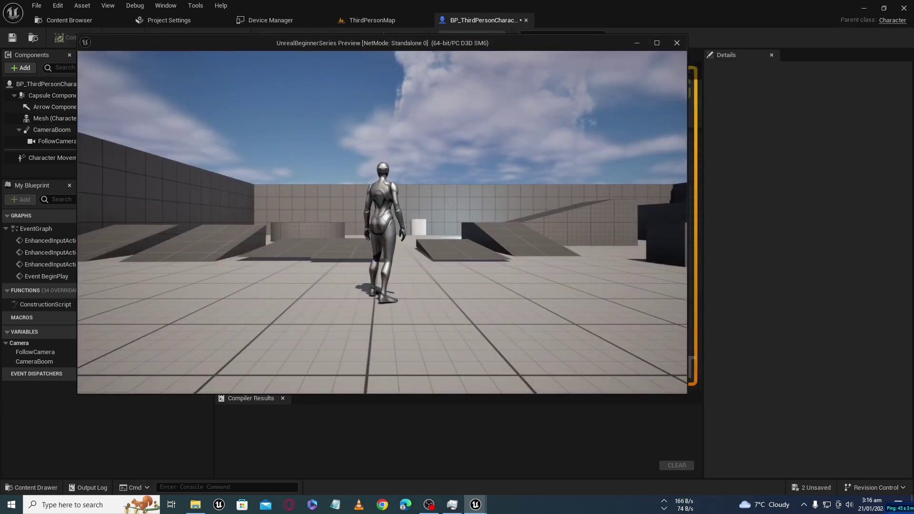
pyautogui.press('Escape')
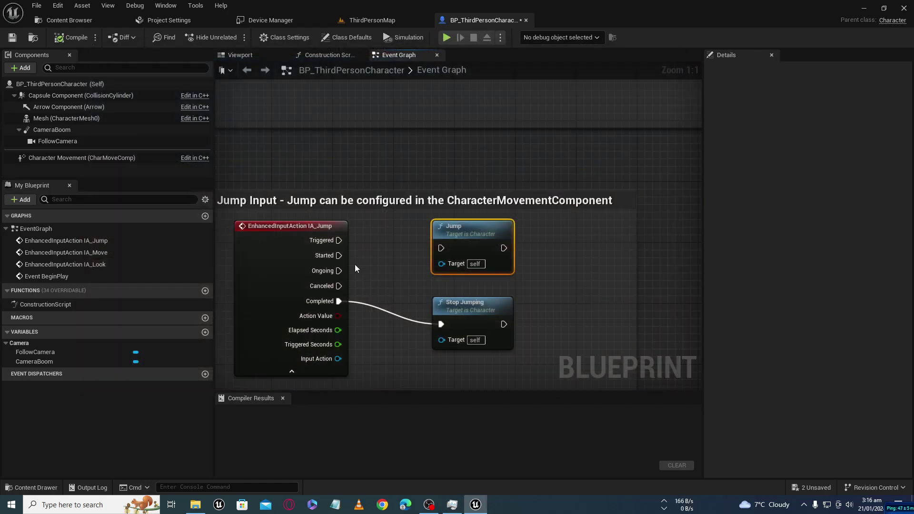
# Reconnect IA_Jump's Started pin to the Jump node's execution input
pyautogui.moveTo(339, 255); pyautogui.dragTo(367, 256)
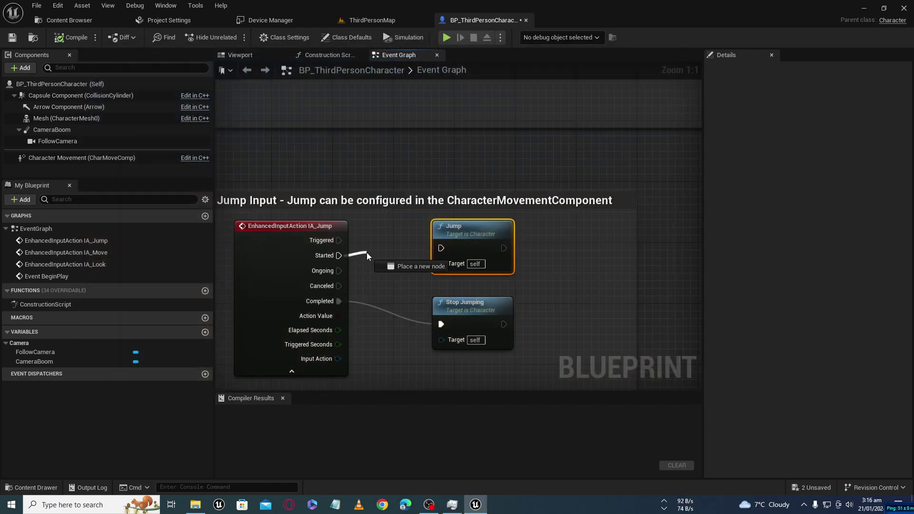
pyautogui.click(351, 256)
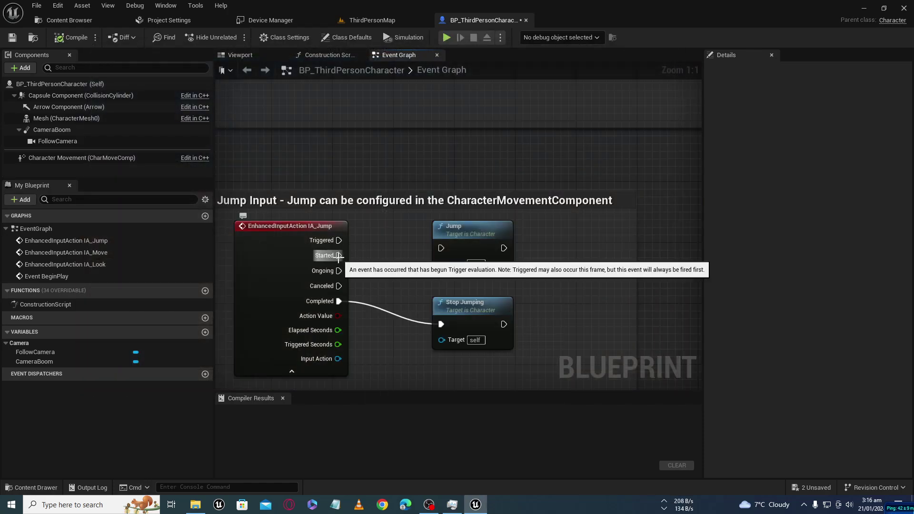
pyautogui.moveTo(338, 255); pyautogui.dragTo(366, 256)
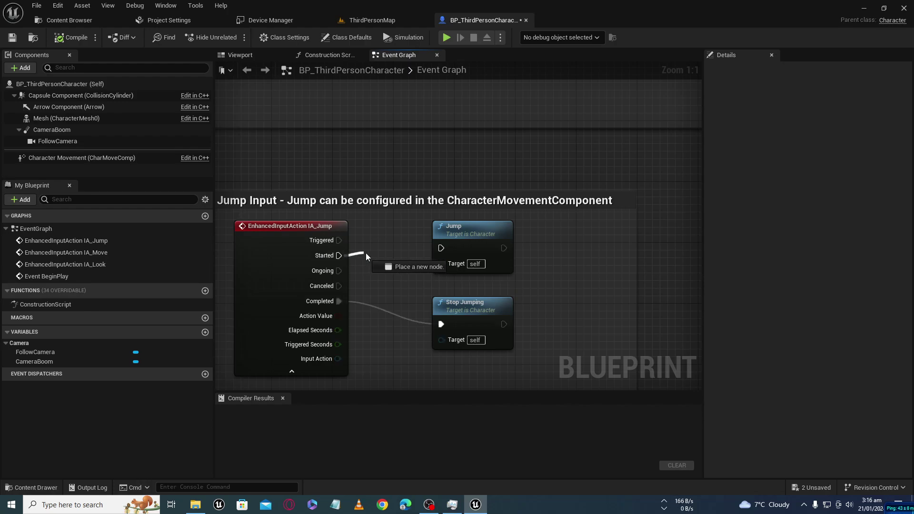
pyautogui.moveTo(365, 256); pyautogui.dragTo(442, 250)
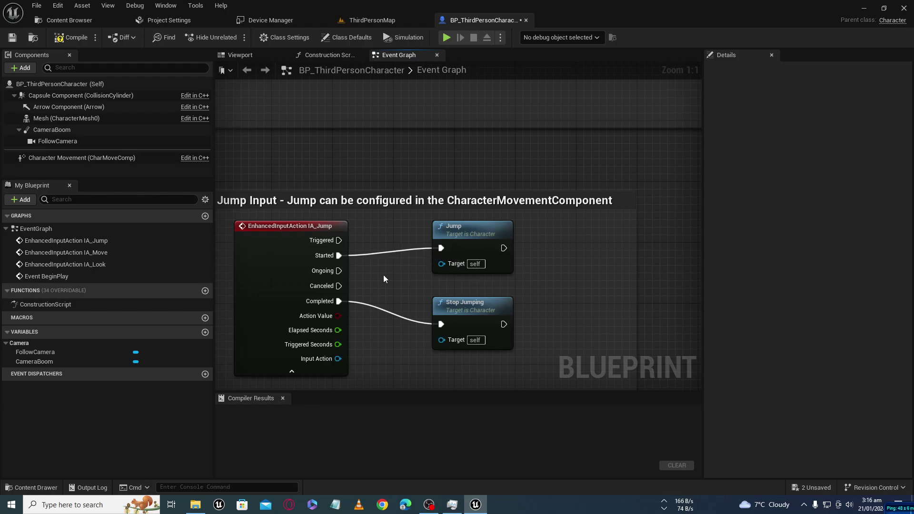
# Test-play the game and confirm the character jumps with Space
pyautogui.click(446, 38)
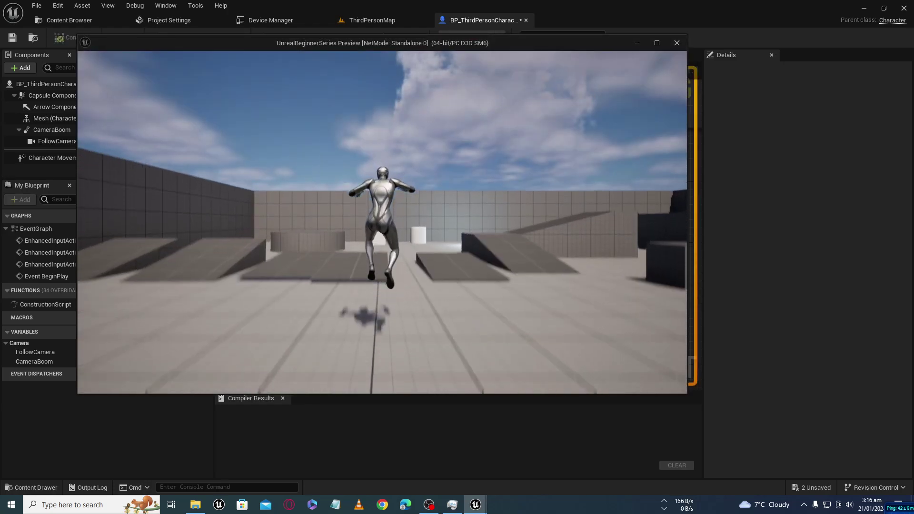
pyautogui.press('space')
pyautogui.press('Escape')
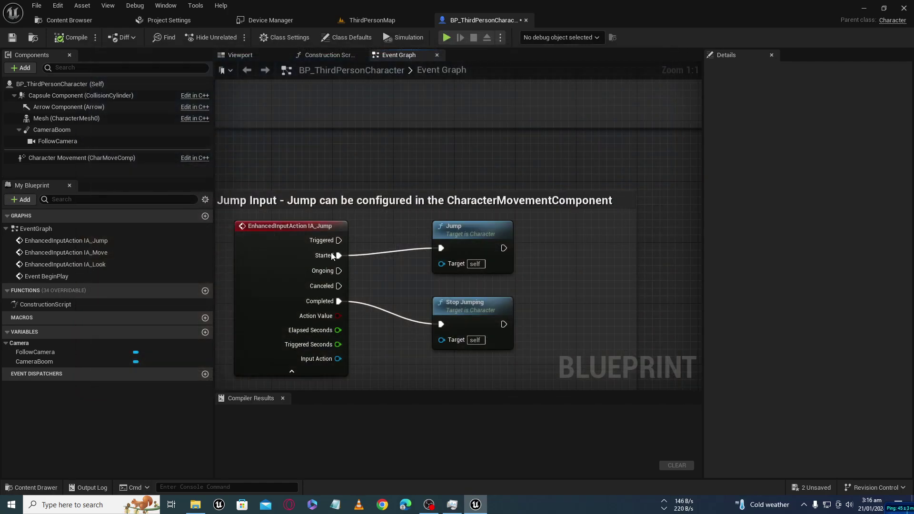
# Select the Jump node and pan the Event Graph over to the other input groups
pyautogui.click(468, 232)
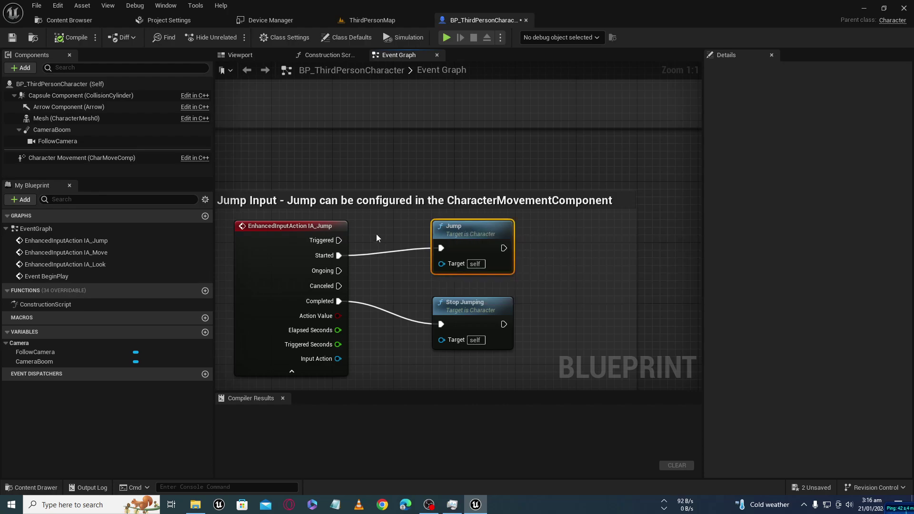
pyautogui.moveTo(469, 213); pyautogui.dragTo(481, 263)
pyautogui.scroll(-8, 416, 224)
pyautogui.scroll(4, 500, 238)
pyautogui.moveTo(518, 242); pyautogui.dragTo(422, 258, button='right')
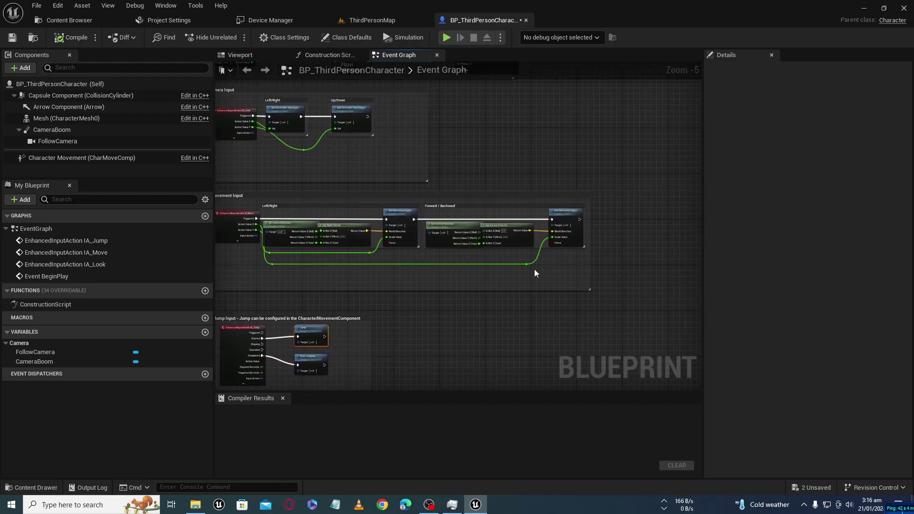
pyautogui.moveTo(433, 313); pyautogui.dragTo(462, 291, button='right')
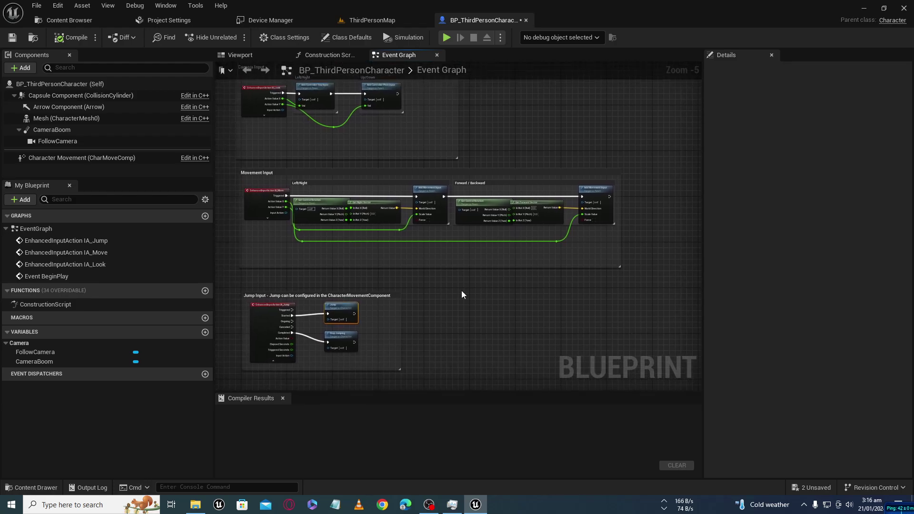
# Wire Action Value Y into the pitch input node's Val and review the surrounding groups
pyautogui.moveTo(282, 105); pyautogui.dragTo(365, 106)
pyautogui.moveTo(609, 298); pyautogui.dragTo(528, 293, button='right')
pyautogui.scroll(-3, 528, 290)
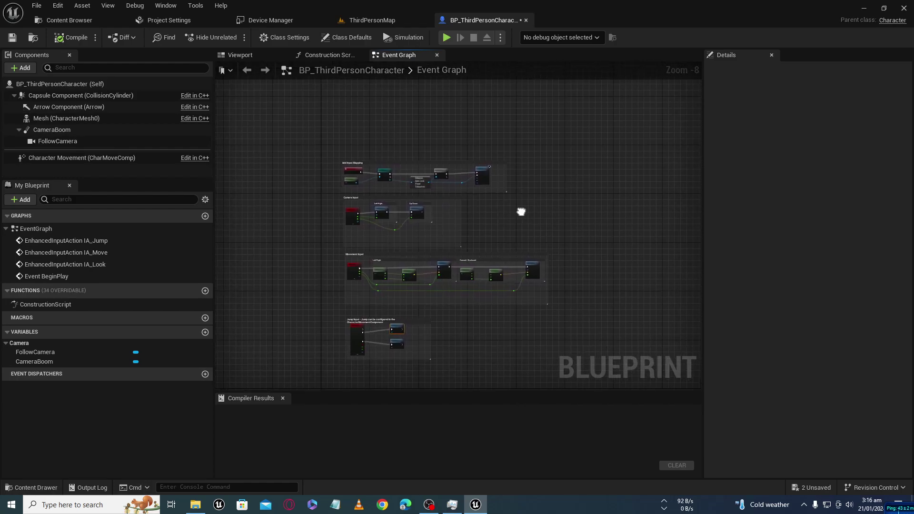
pyautogui.scroll(3, 407, 237)
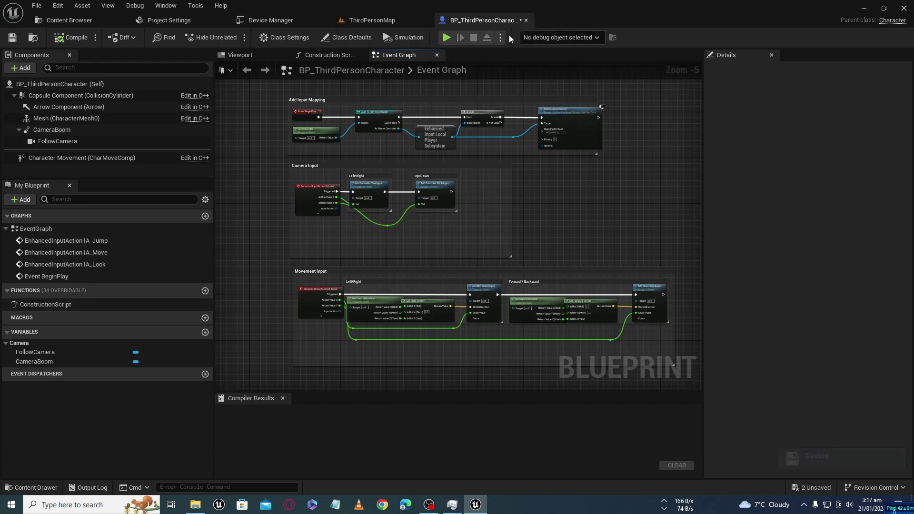
# Return to the ThirdPersonMap level with the Content Drawer showing the Blueprints folder, nothing selected
pyautogui.moveTo(572, 188); pyautogui.dragTo(502, 209, button='right')
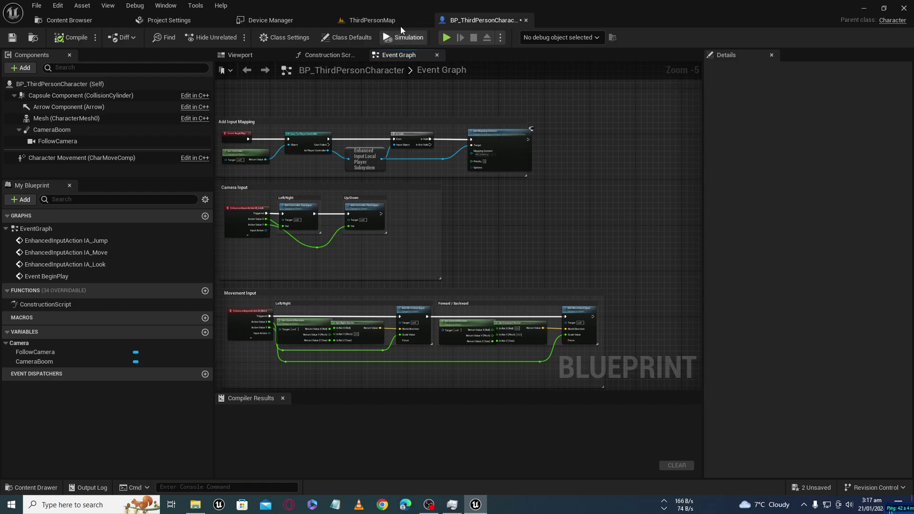
pyautogui.click(376, 20)
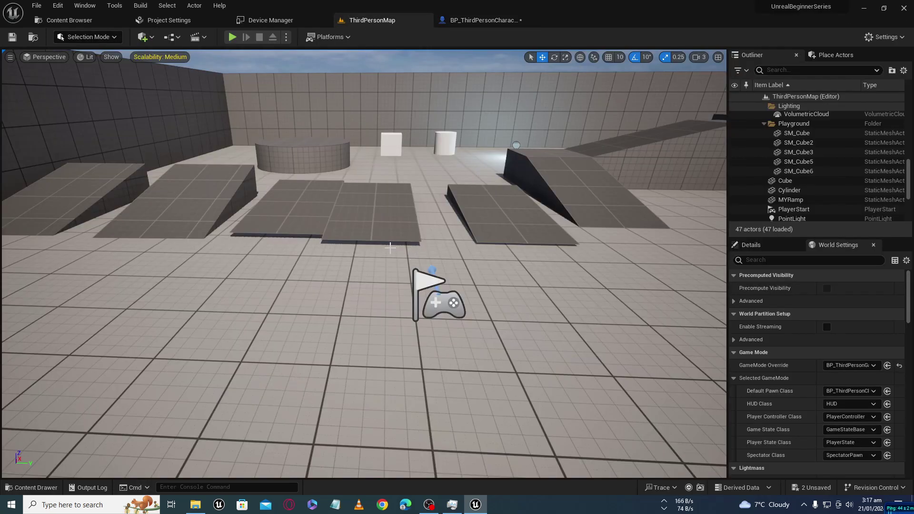
pyautogui.hotkey('ctrl', 'space')
pyautogui.hotkey('ctrl', 'space')
pyautogui.hotkey('ctrl', 'space')
pyautogui.click(376, 400)
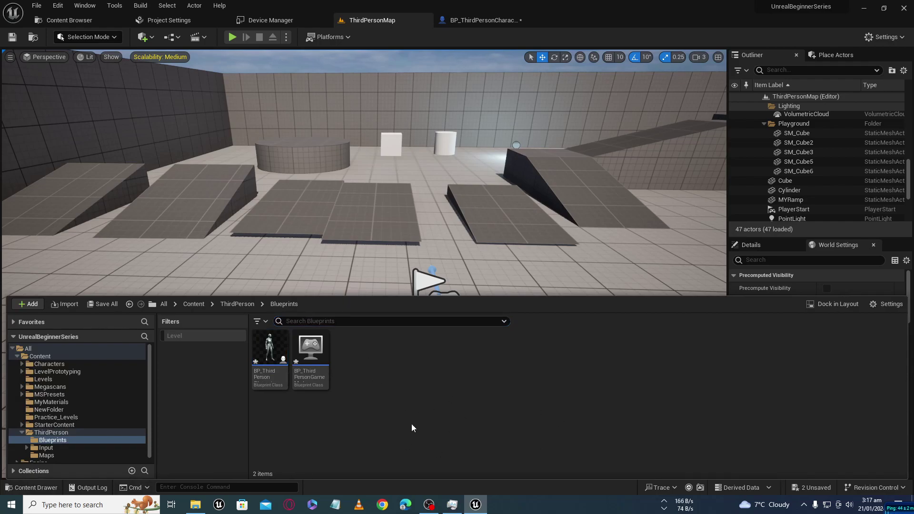
# Bring up the new-asset menu in the Blueprints folder listing Blueprint Class, Level, Material and Niagara System
pyautogui.rightClick(414, 400)
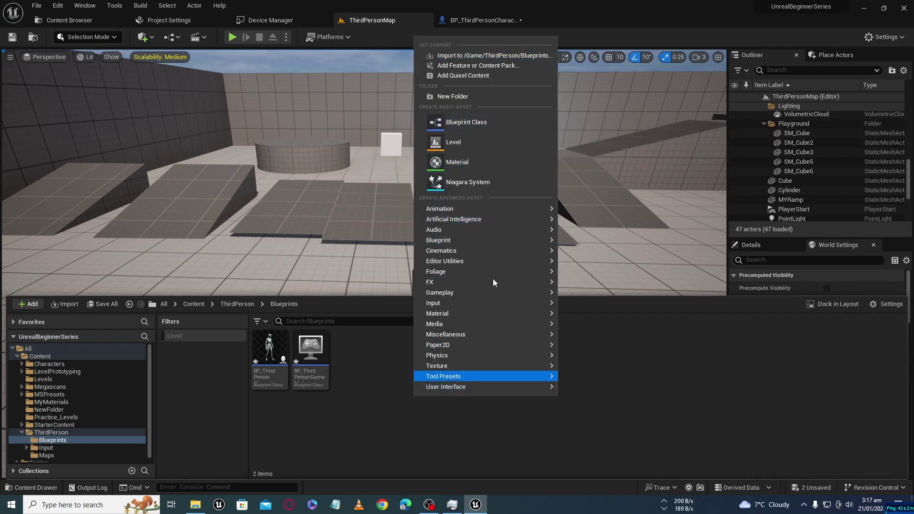
pyautogui.moveTo(511, 219)
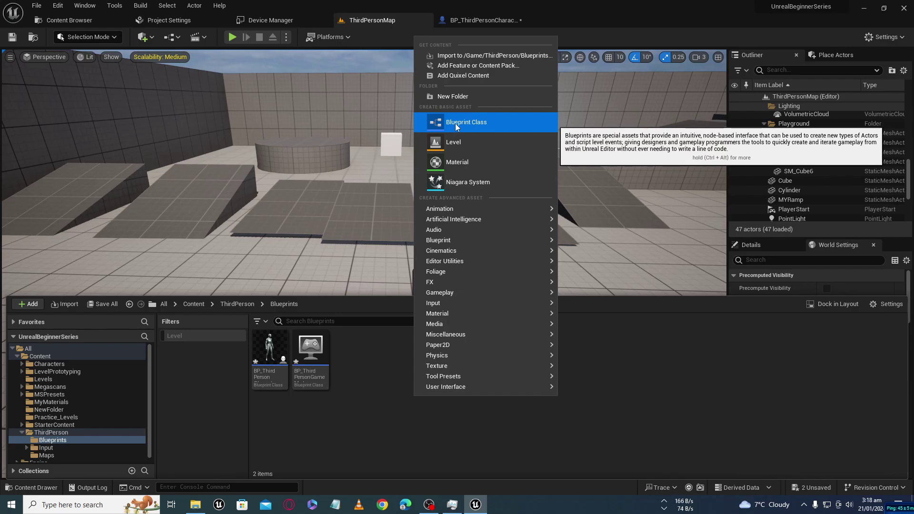
# Create a Blueprint Class with Character as parent and keep the name NewBlueprint
pyautogui.click(455, 124)
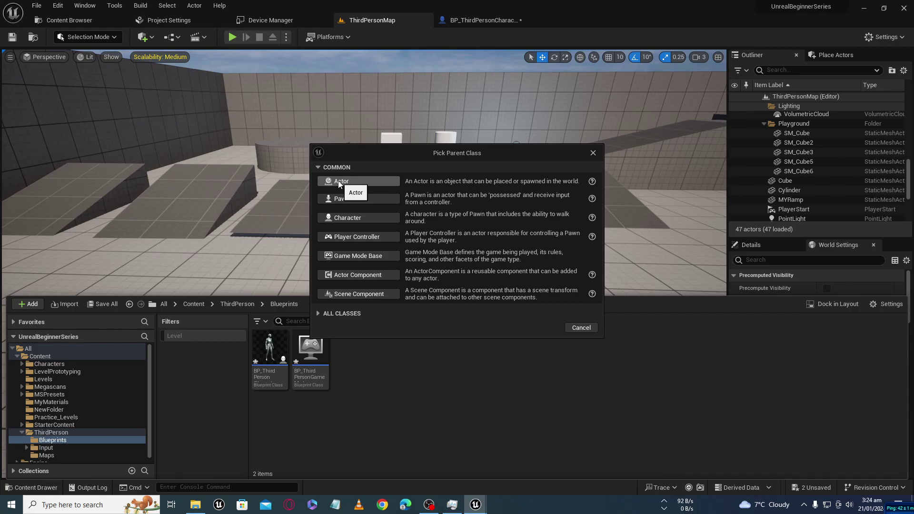
pyautogui.click(347, 217)
pyautogui.press('Return')
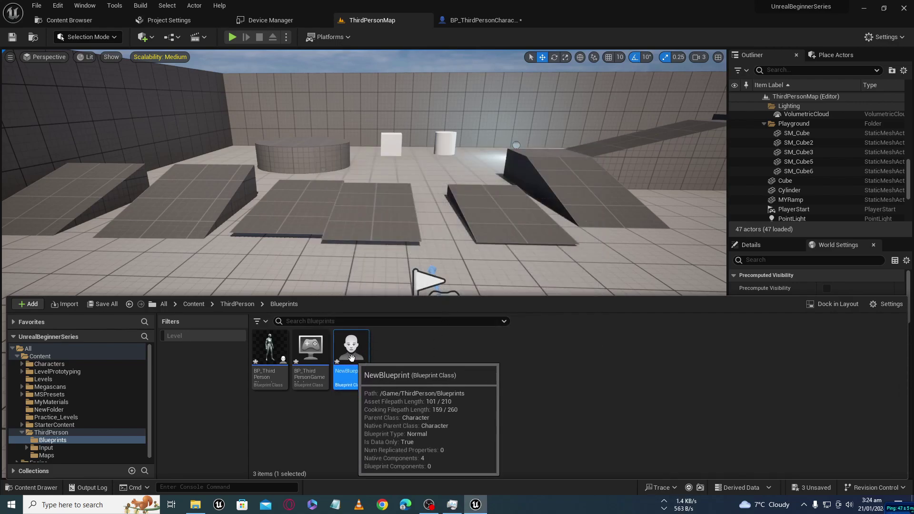
# Open NewBlueprint's editor and dock its tab beside BP_ThirdPersonCharacter's editor
pyautogui.doubleClick(352, 355)
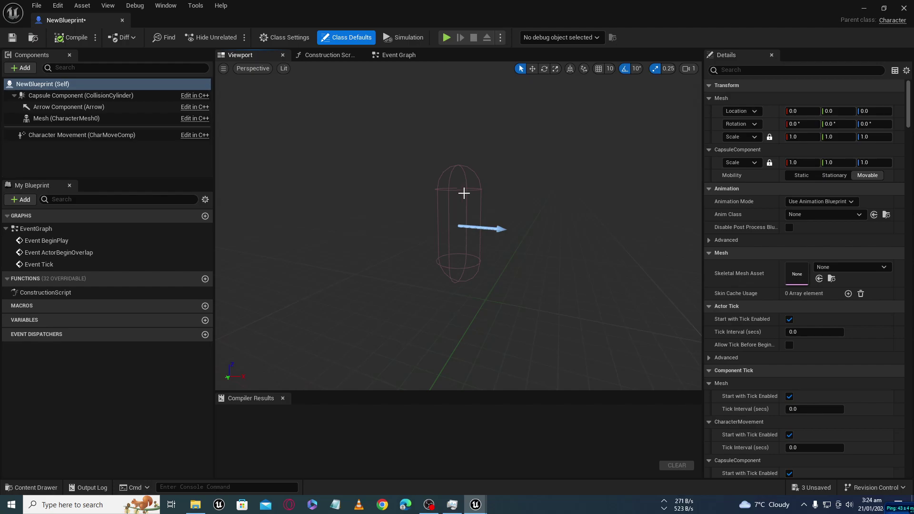
pyautogui.moveTo(99, 20); pyautogui.dragTo(572, 21)
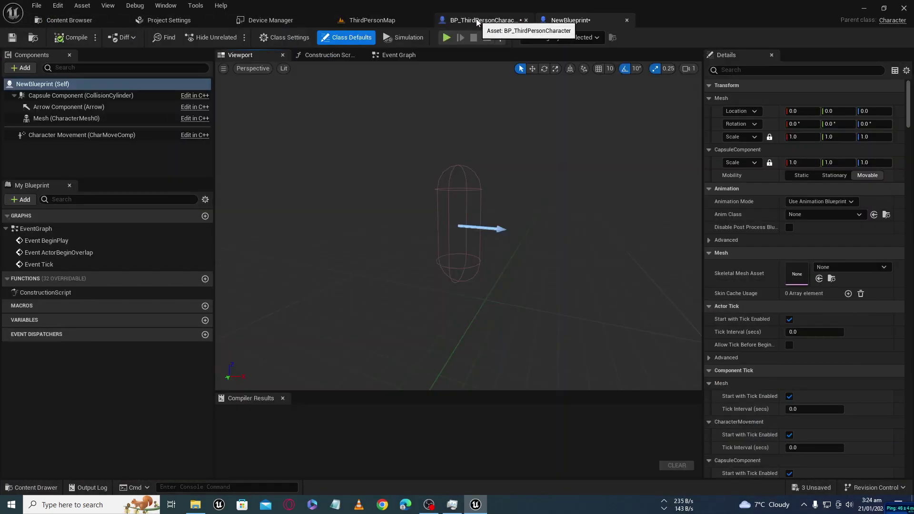
pyautogui.click(478, 20)
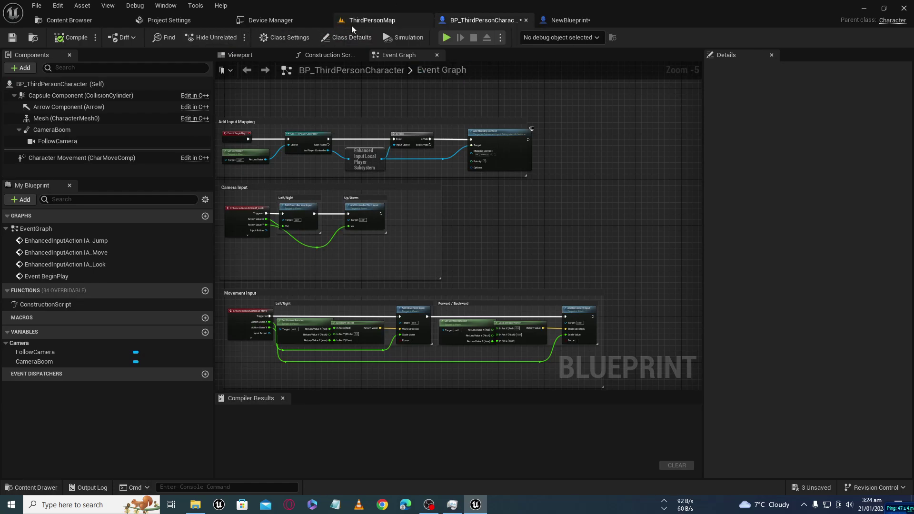
pyautogui.hotkey('ctrl', 'space')
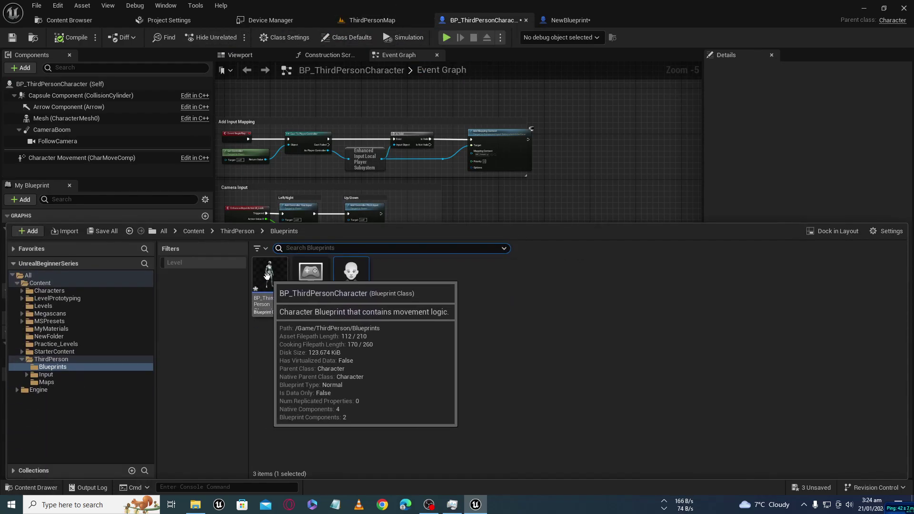
pyautogui.click(350, 272)
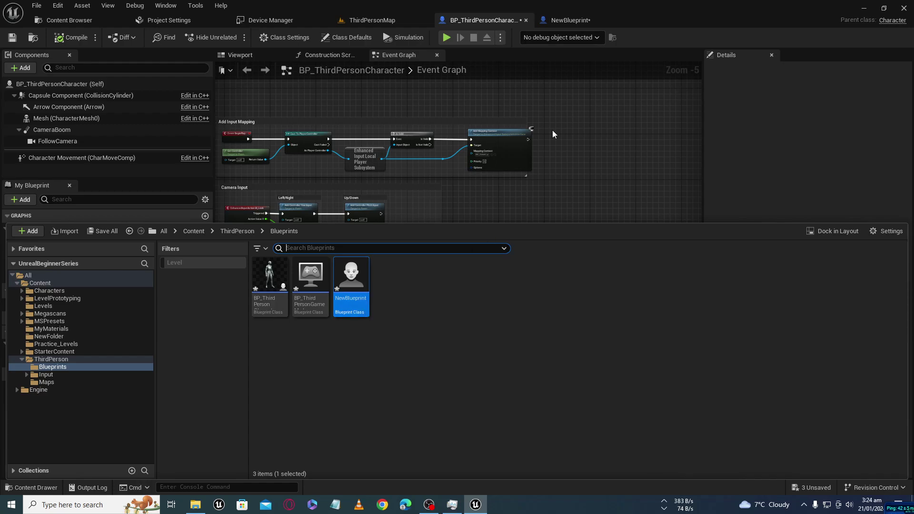
pyautogui.click(459, 20)
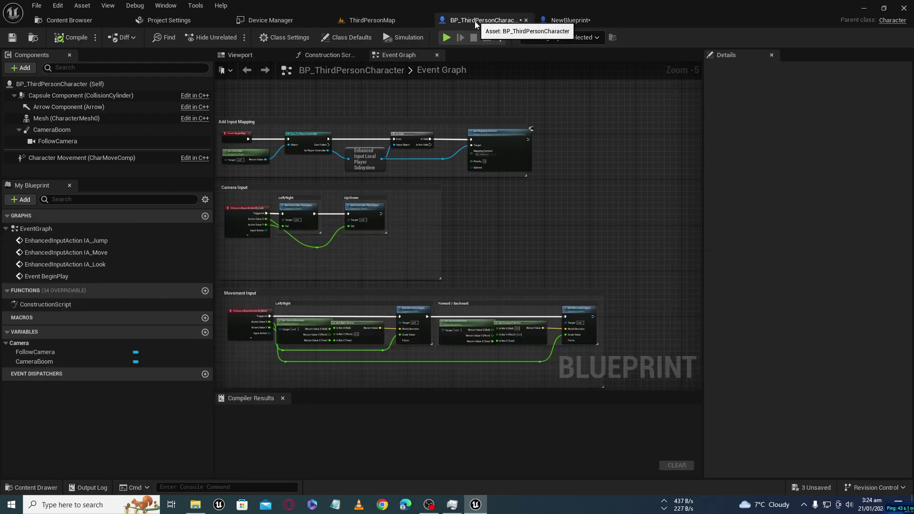
pyautogui.click(252, 55)
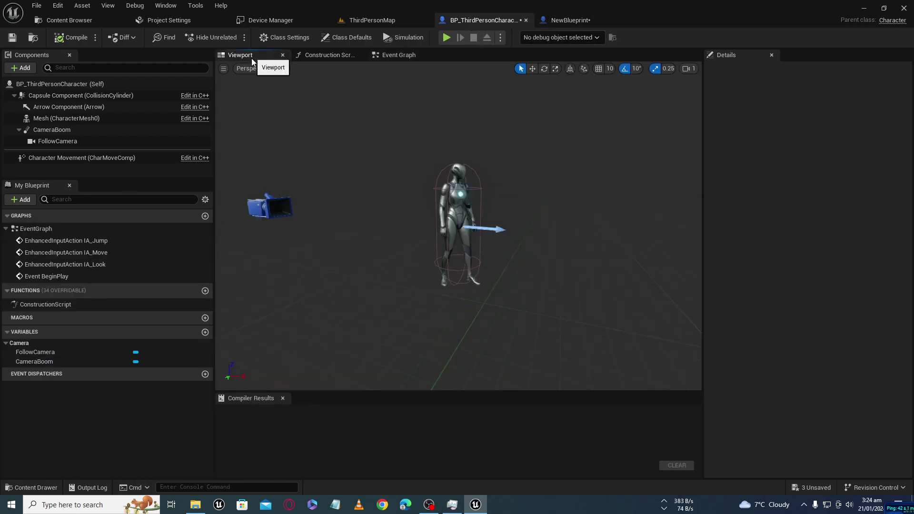
# Compare the Capsule Component details of BP_ThirdPersonCharacter and NewBlueprint, ending on NewBlueprint
pyautogui.click(562, 20)
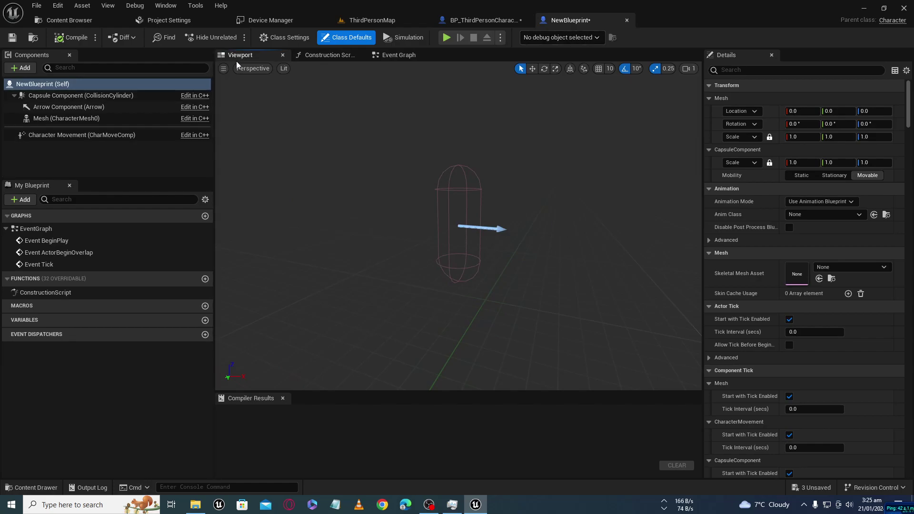
pyautogui.click(454, 22)
pyautogui.click(438, 224)
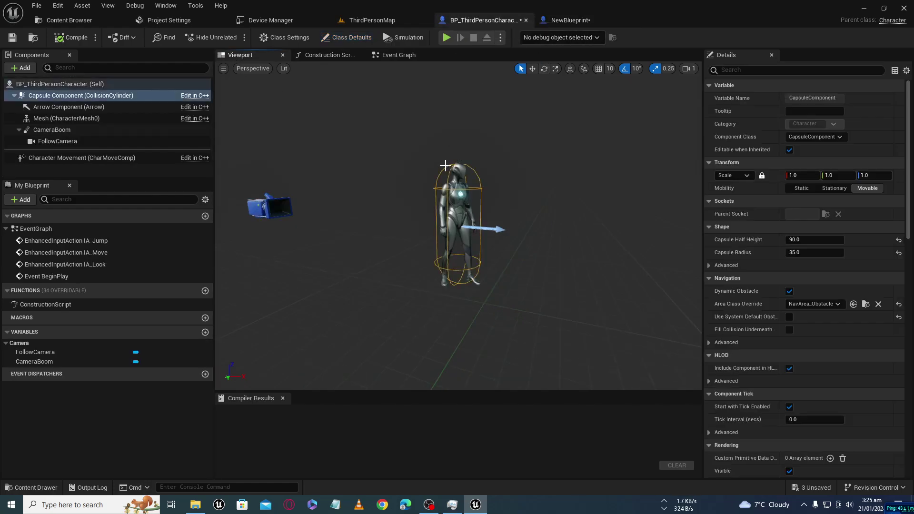
pyautogui.click(564, 20)
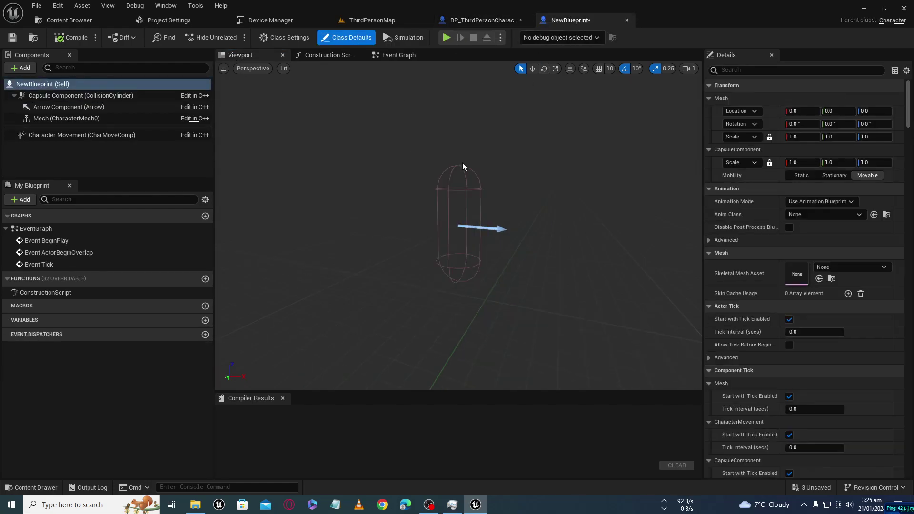
pyautogui.click(466, 187)
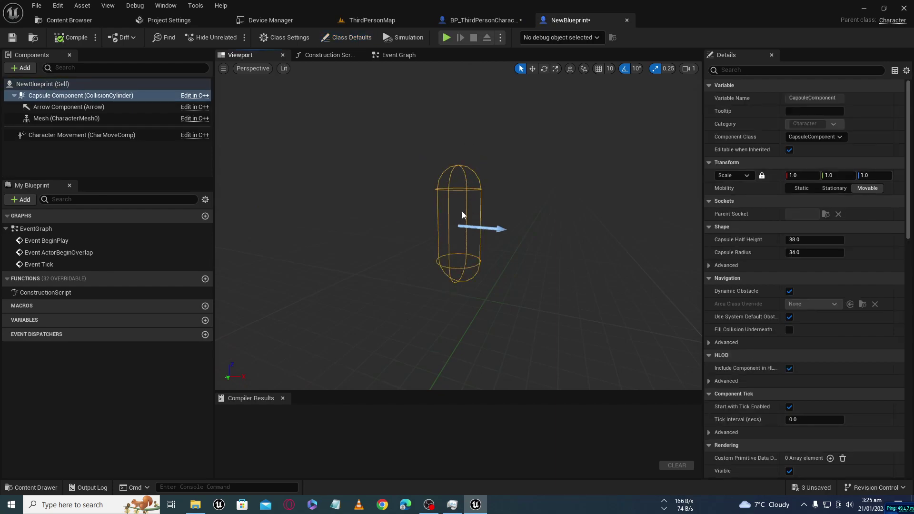
pyautogui.click(478, 20)
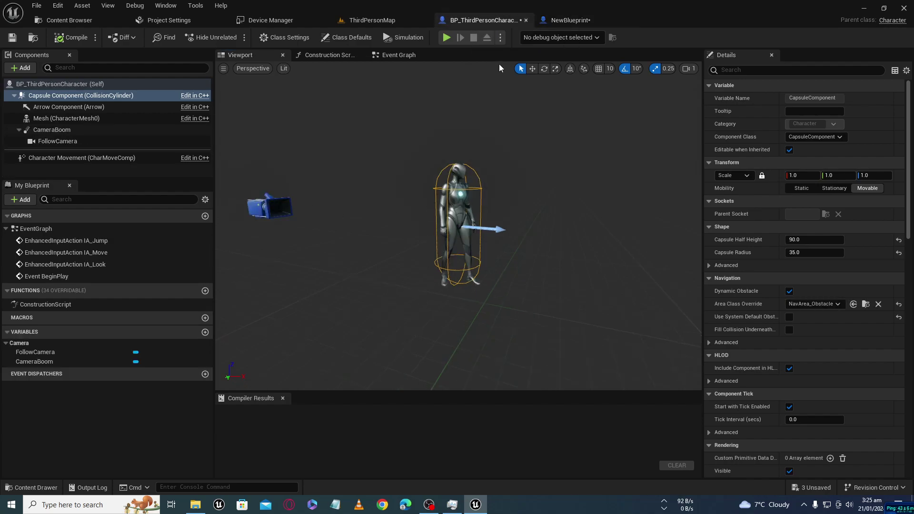
pyautogui.click(570, 20)
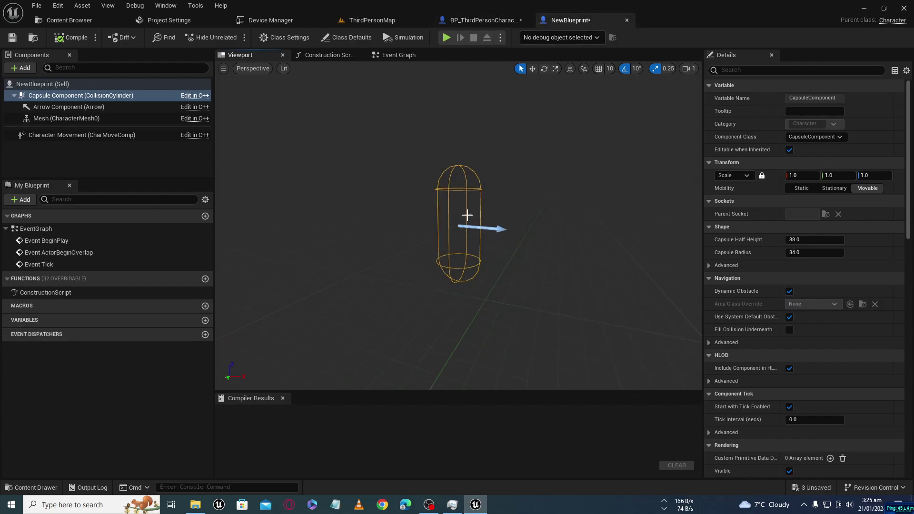
# Add a Jump node to NewBlueprint's Event Graph by searching 'jump', then return to BP_ThirdPersonCharacter
pyautogui.click(398, 56)
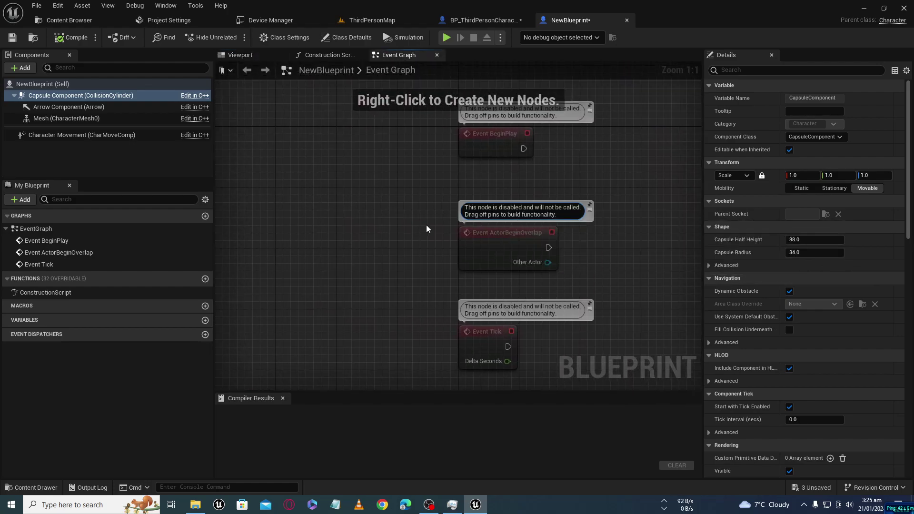
pyautogui.scroll(-1, 501, 215)
pyautogui.scroll(-5, 384, 227)
pyautogui.moveTo(384, 227); pyautogui.dragTo(461, 270, button='right')
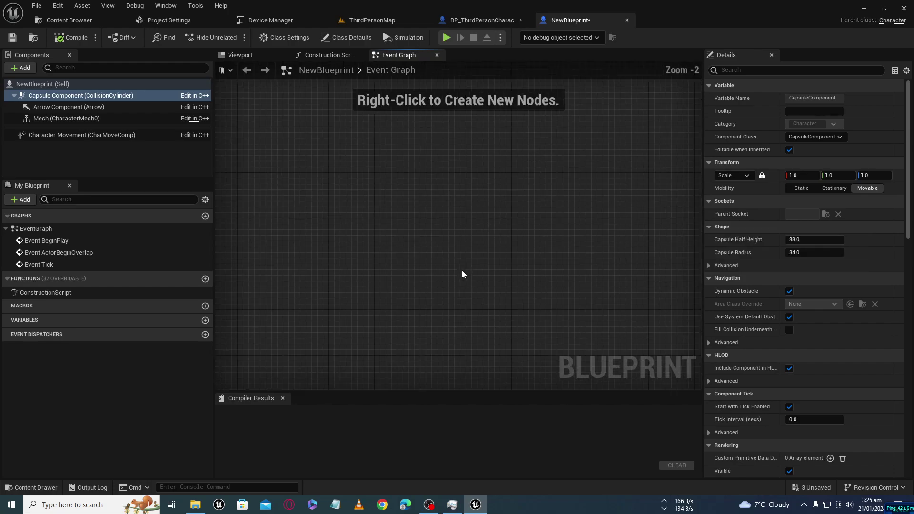
pyautogui.scroll(5, 408, 215)
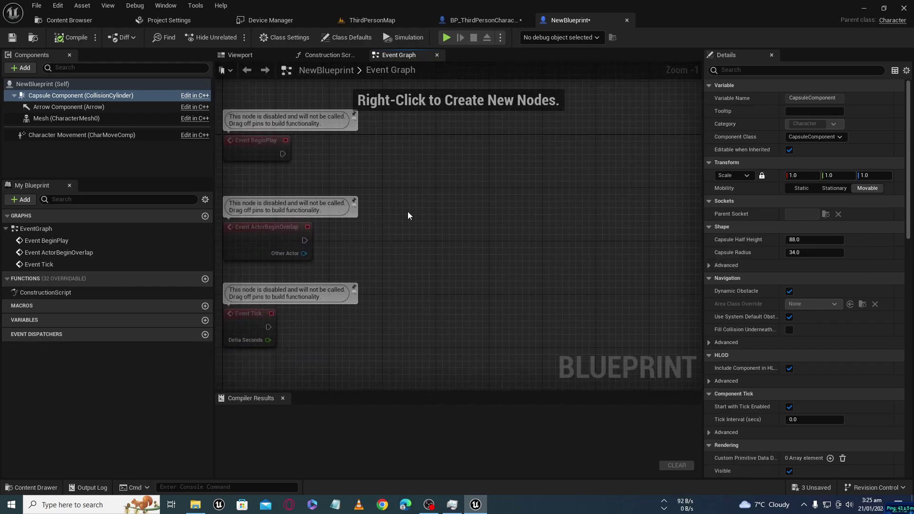
pyautogui.rightClick(427, 194)
pyautogui.write('ju')
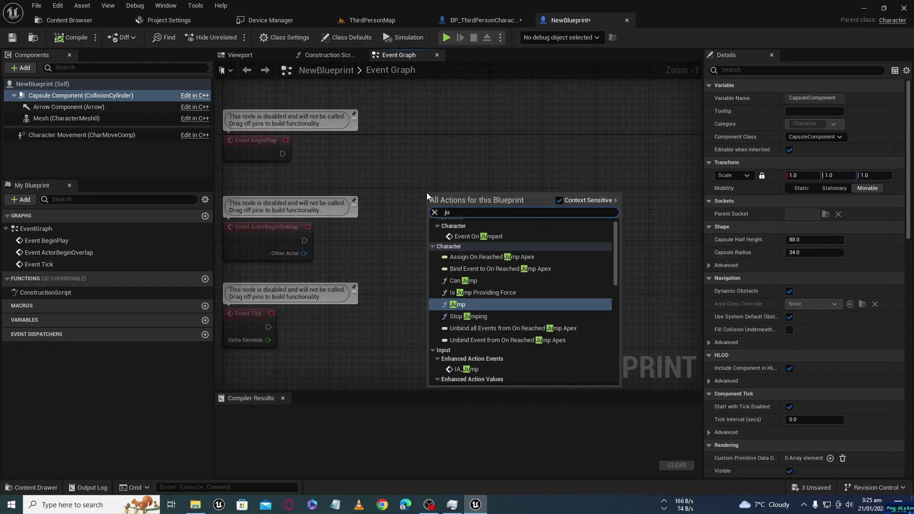
pyautogui.write('mp')
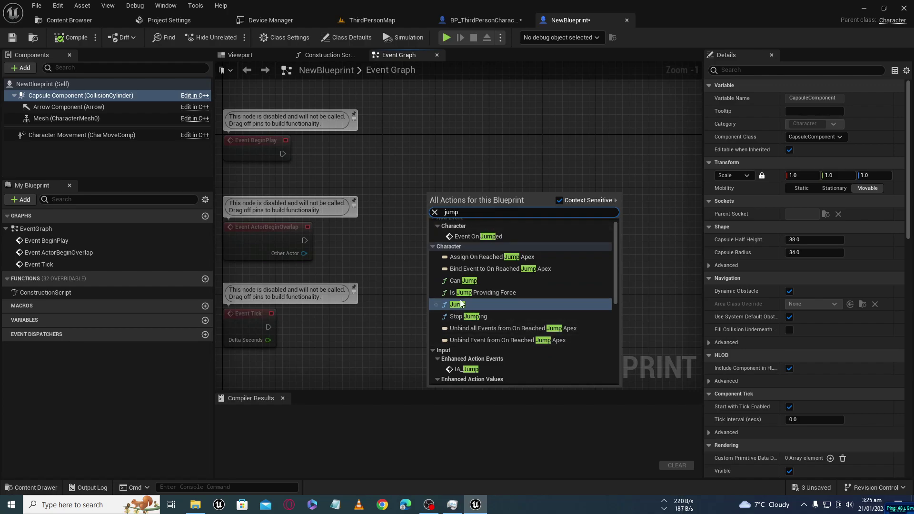
pyautogui.click(458, 305)
pyautogui.scroll(1, 429, 238)
pyautogui.moveTo(445, 139); pyautogui.dragTo(511, 259)
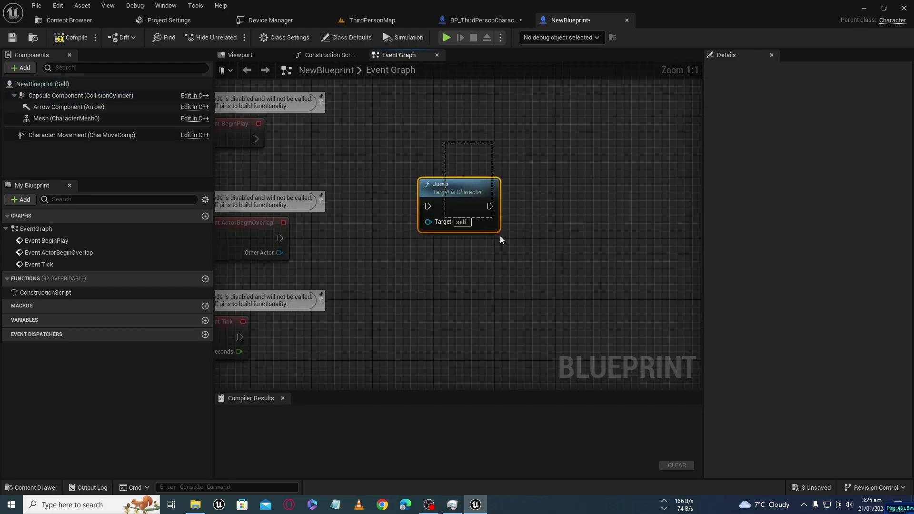
pyautogui.click(480, 20)
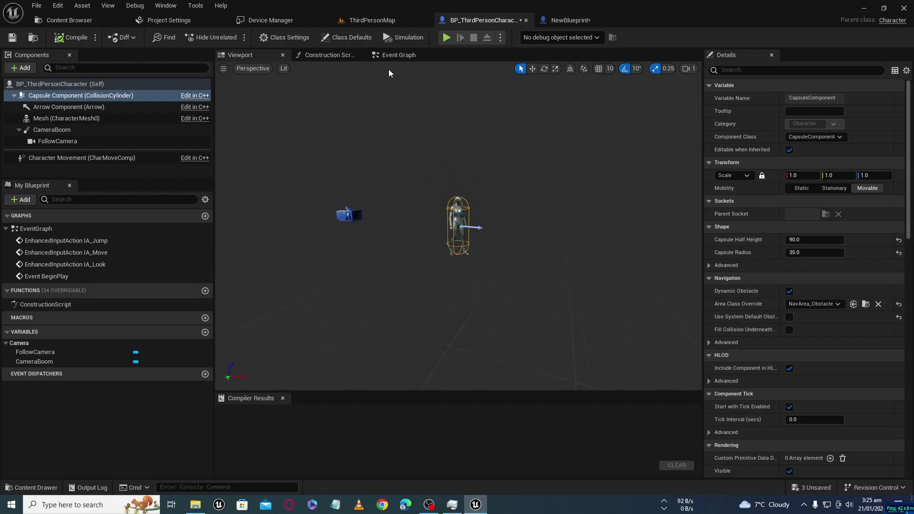
# Show BP_ThirdPersonCharacter's Event Graph and compare it with NewBlueprint's lone Jump node
pyautogui.click(395, 55)
pyautogui.scroll(-5, 402, 233)
pyautogui.scroll(5, 519, 110)
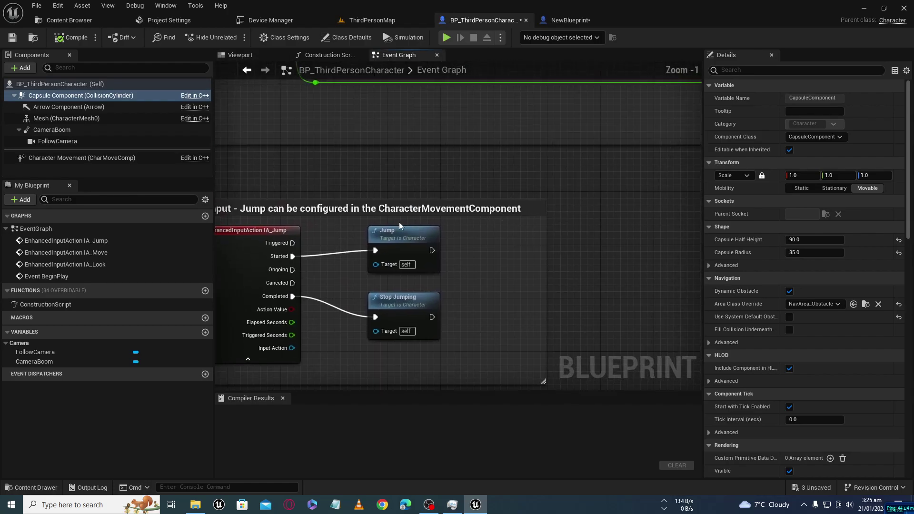
pyautogui.click(570, 20)
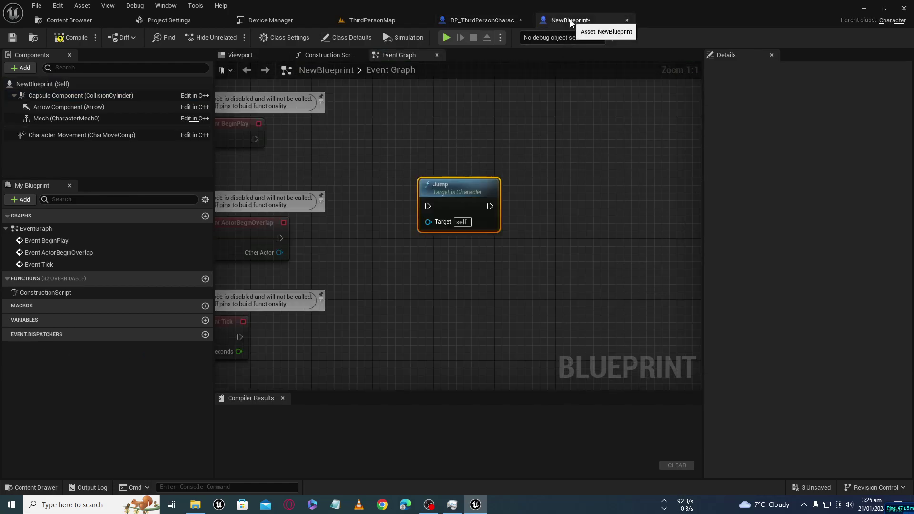
pyautogui.scroll(-2, 490, 150)
pyautogui.moveTo(429, 135); pyautogui.dragTo(517, 242)
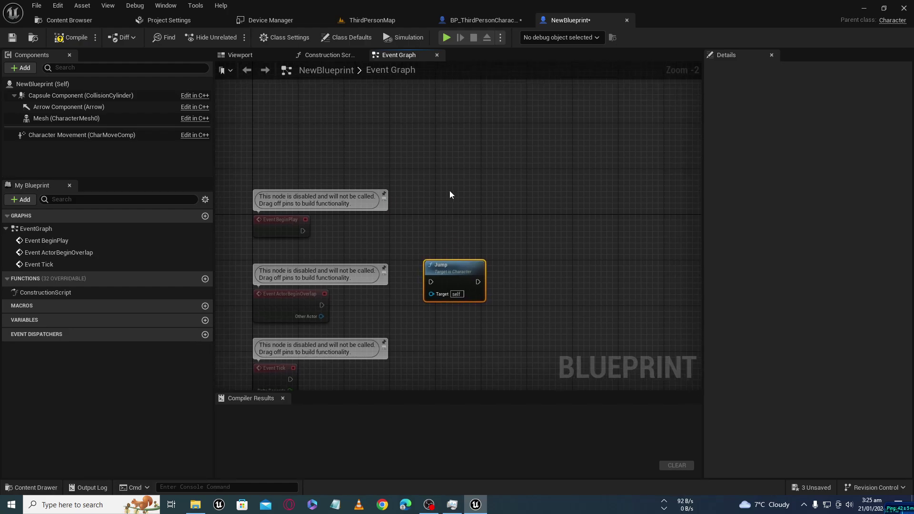
pyautogui.scroll(-3, 449, 194)
pyautogui.scroll(3, 506, 149)
pyautogui.click(392, 221)
pyautogui.scroll(2, 392, 221)
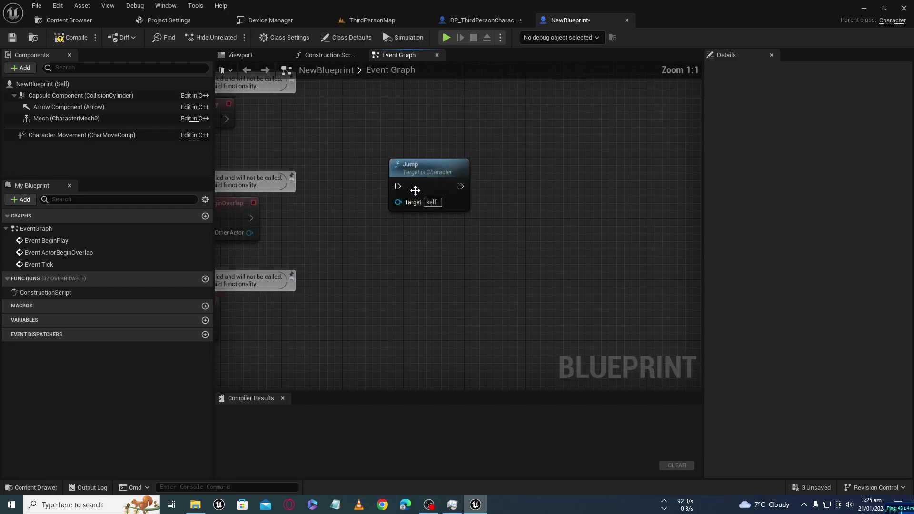
pyautogui.click(489, 21)
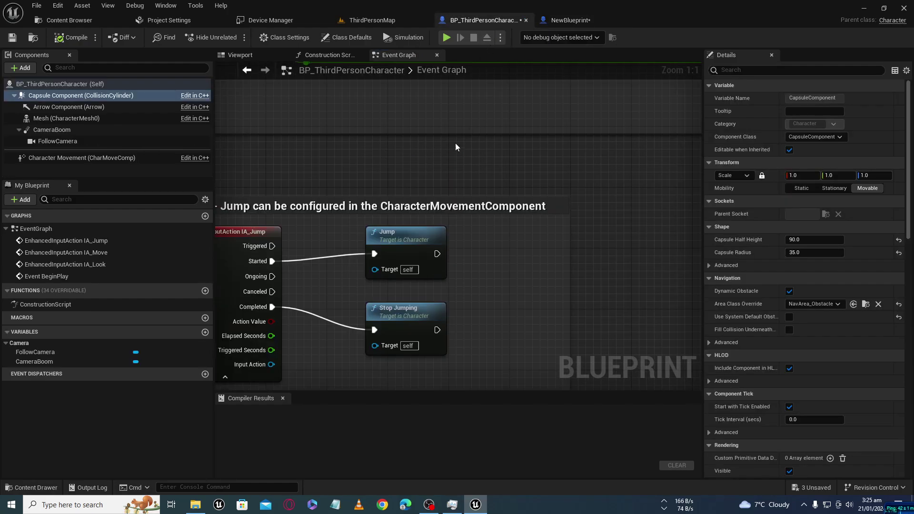
# Zoom and pan BP_ThirdPersonCharacter's graph to the Jump Input group with Jump and Stop Jumping
pyautogui.scroll(-3, 442, 171)
pyautogui.moveTo(450, 181); pyautogui.dragTo(458, 184, button='right')
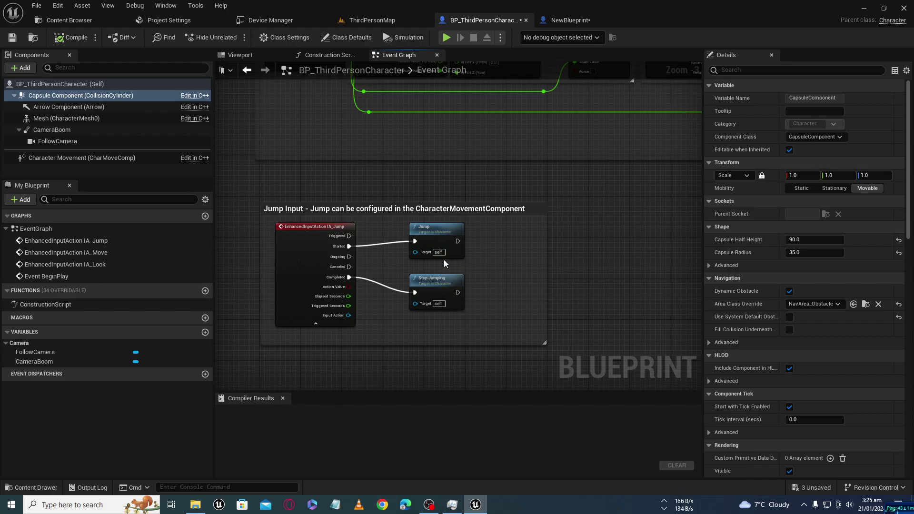
pyautogui.scroll(-2, 518, 200)
pyautogui.scroll(-4, 483, 249)
pyautogui.moveTo(484, 249)
pyautogui.mouseDown(button='right')
pyautogui.moveTo(513, 147)
pyautogui.moveTo(524, 201)
pyautogui.mouseUp(button='right')
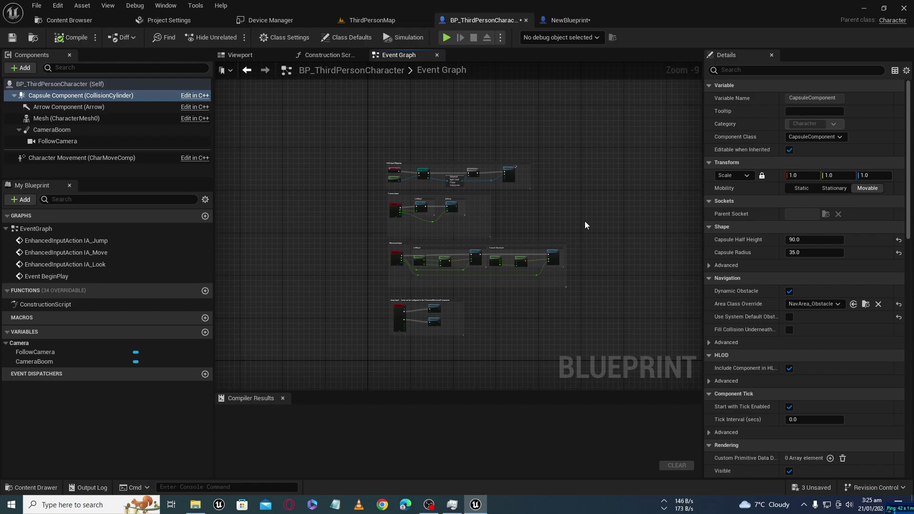
pyautogui.moveTo(585, 222); pyautogui.dragTo(534, 161, button='right')
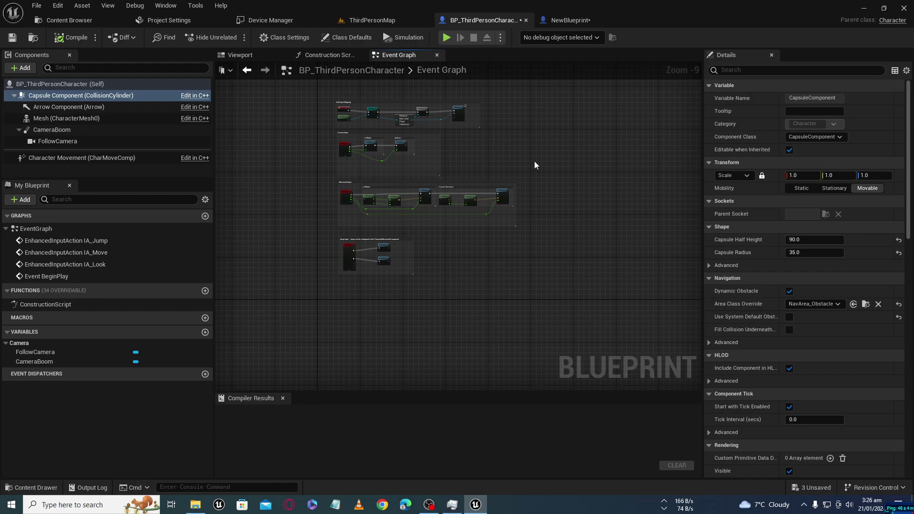
pyautogui.moveTo(522, 216); pyautogui.dragTo(497, 241, button='right')
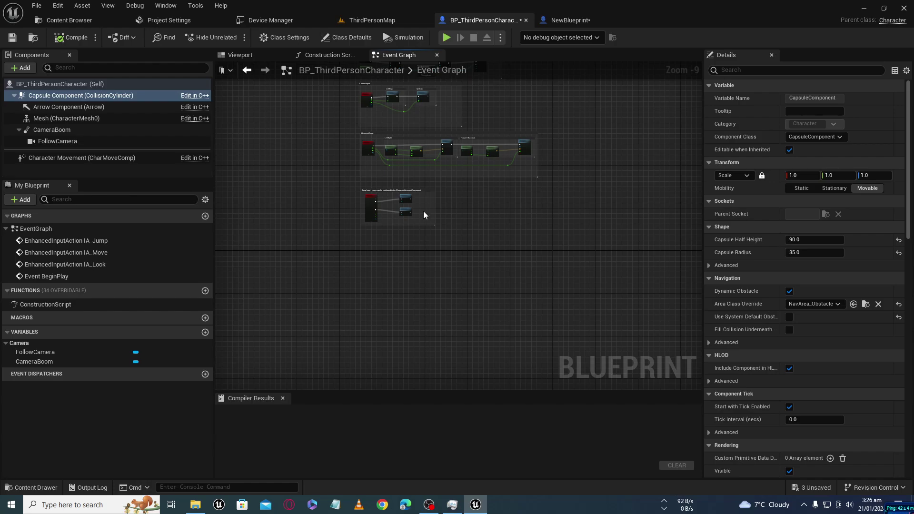
pyautogui.scroll(5, 411, 204)
pyautogui.scroll(4, 410, 205)
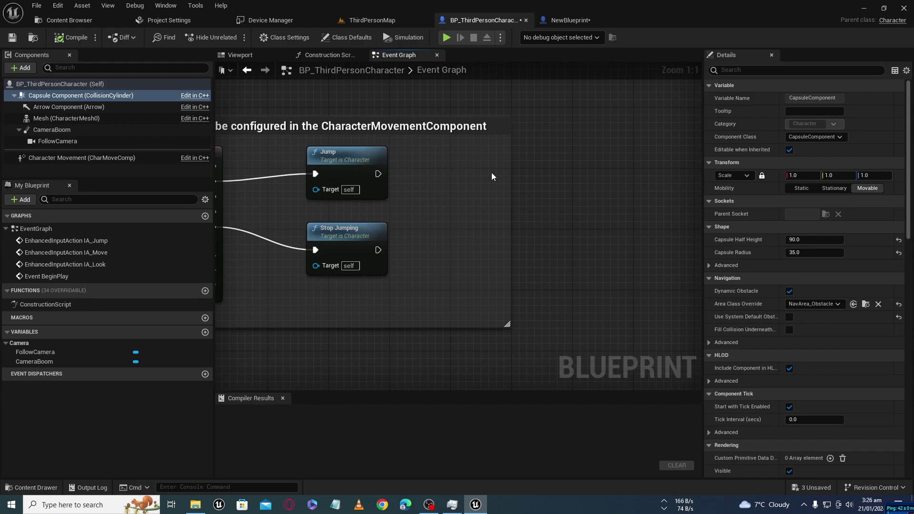
pyautogui.moveTo(491, 173); pyautogui.dragTo(498, 177, button='right')
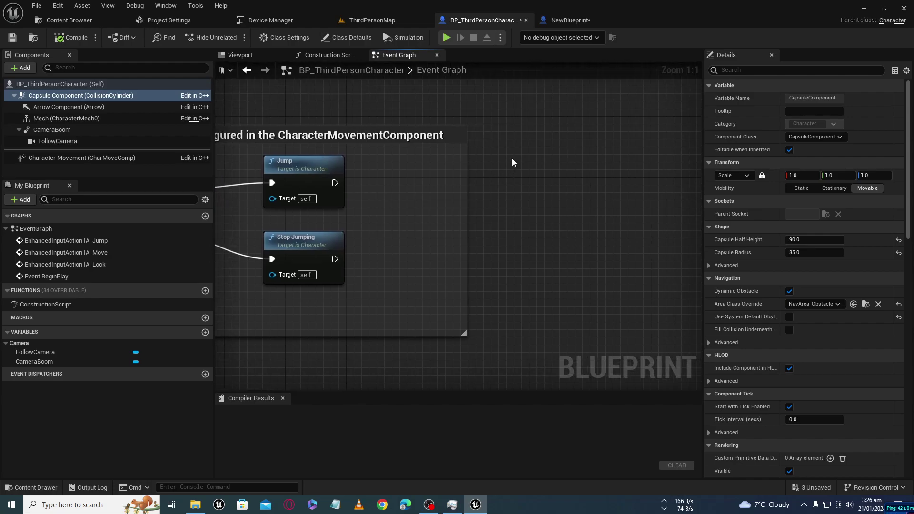